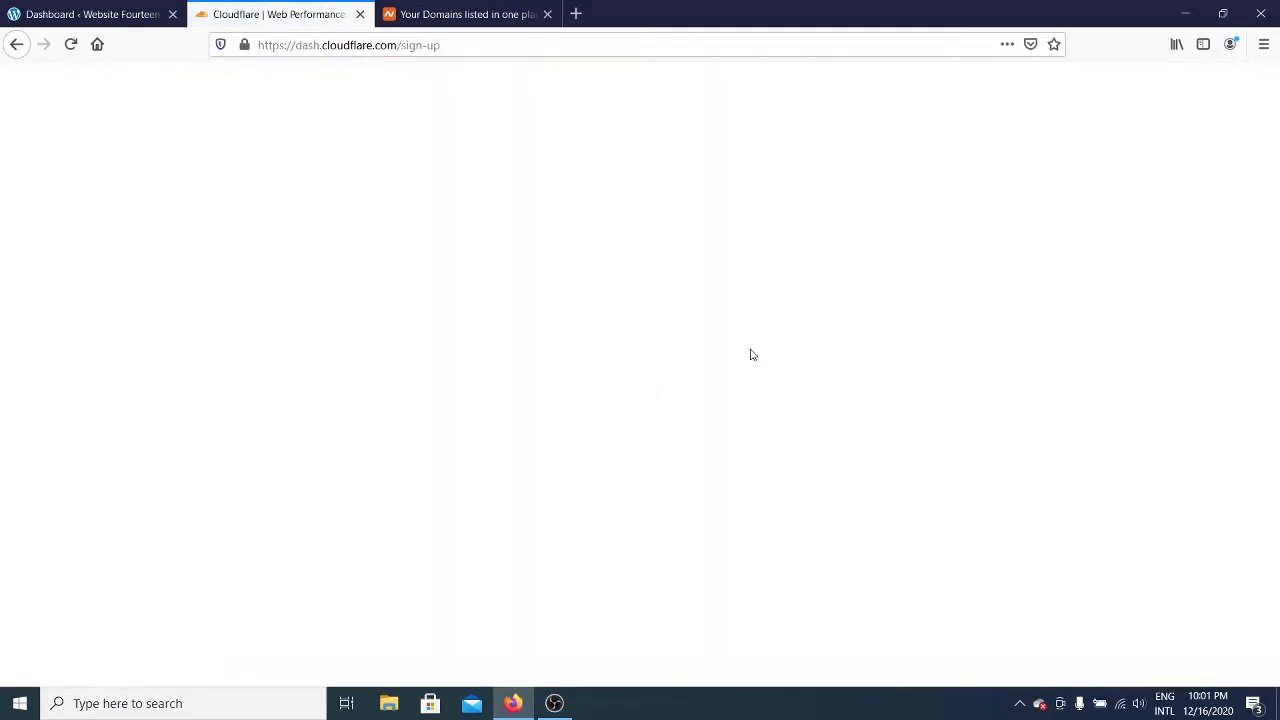
Step: Sign up for a new Cloudflare account with the account e-mail address and a password
left_click(697, 381)
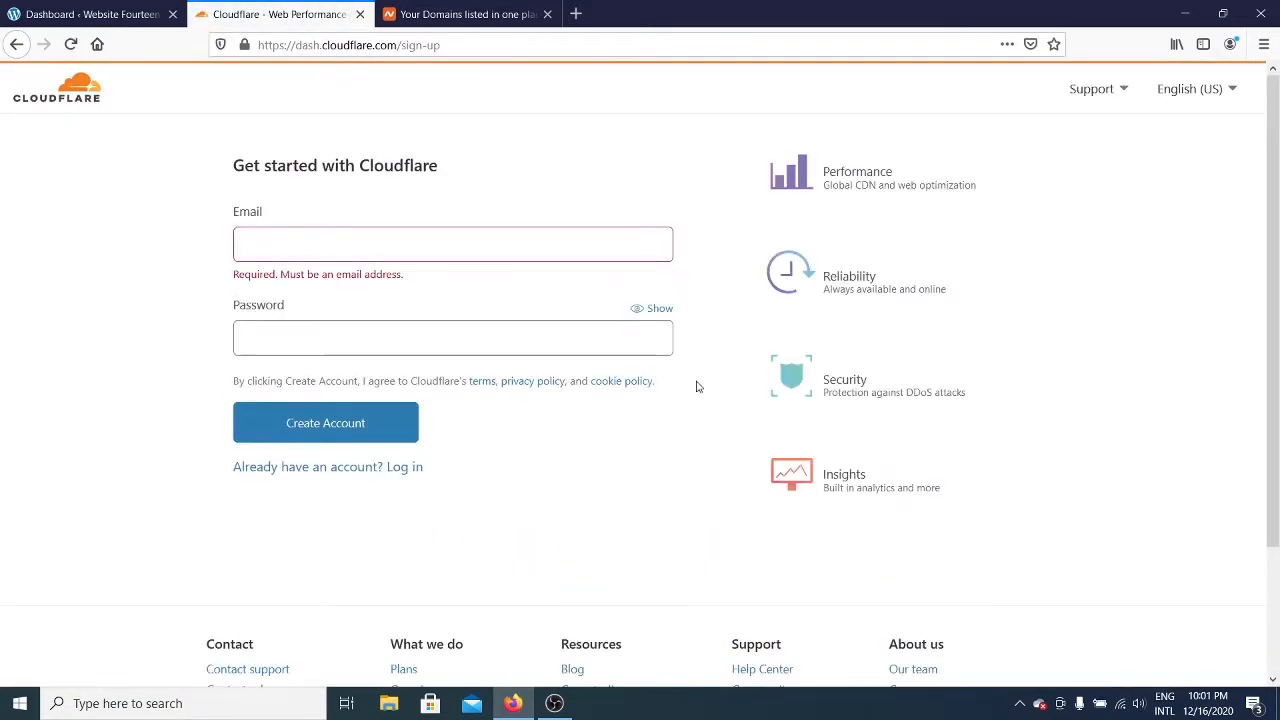
left_click(576, 250)
key("ctrl+v")
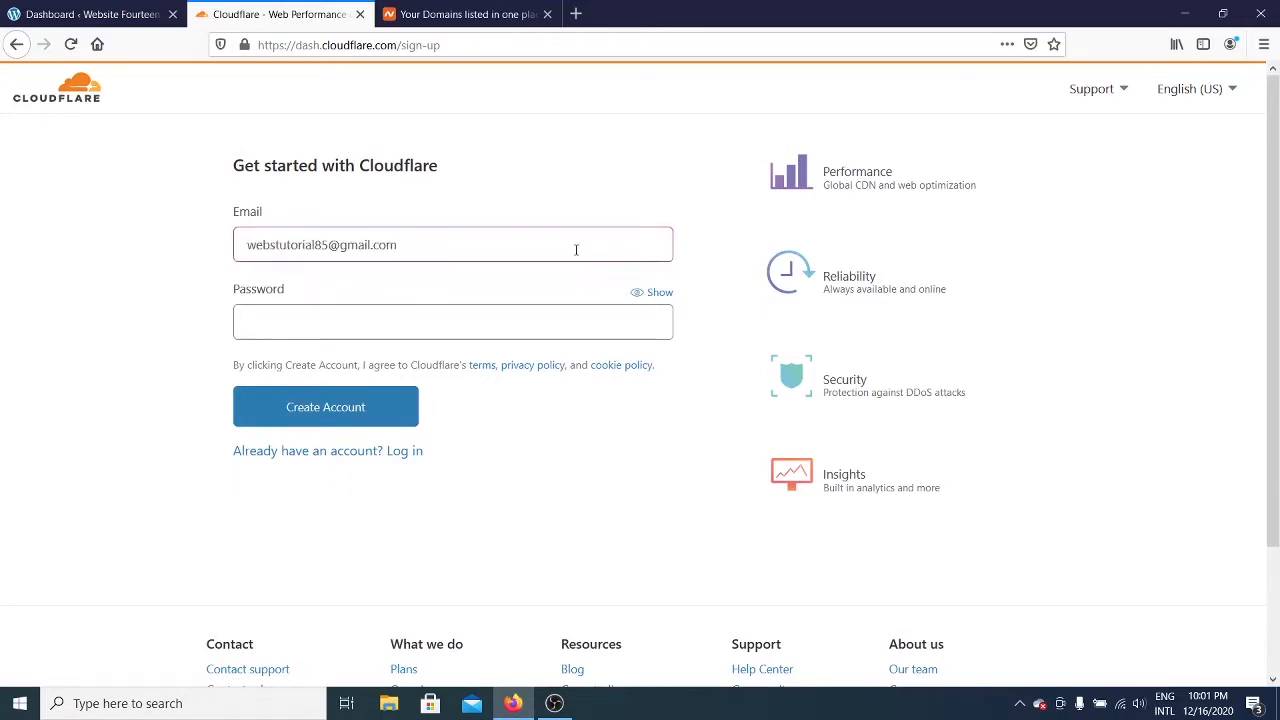
left_click(528, 317)
type("•••••••••")
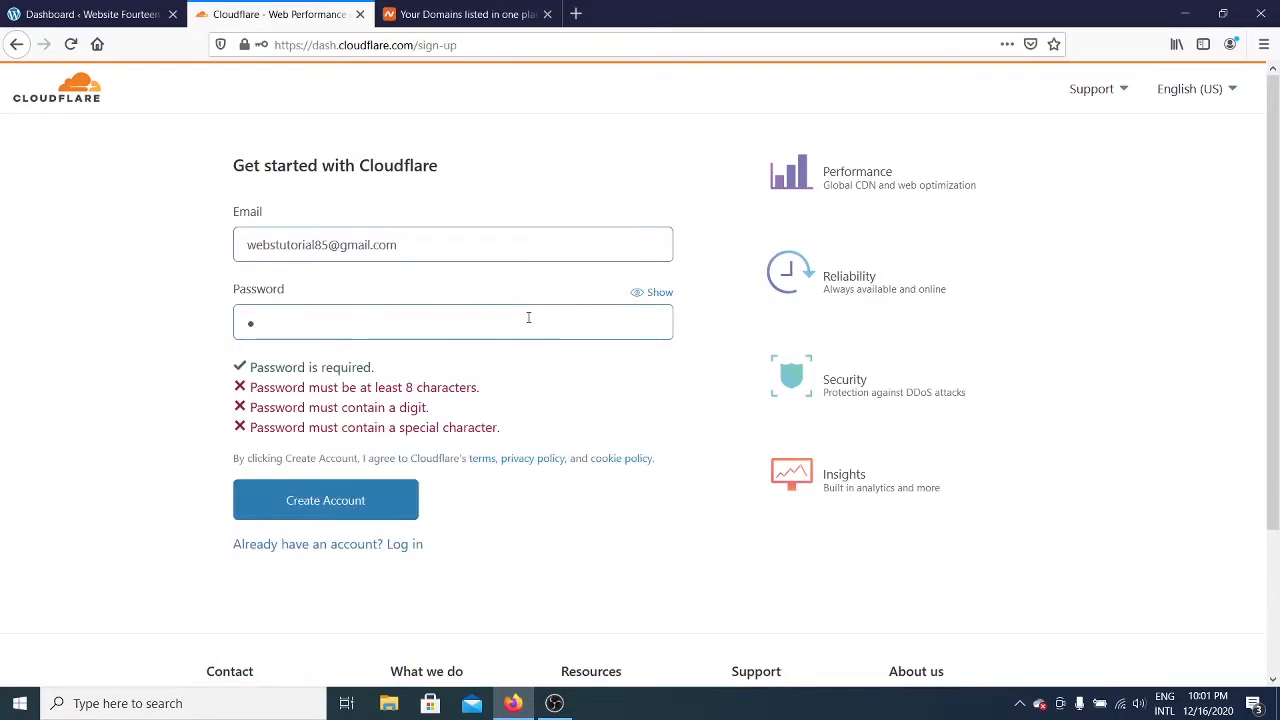
type("•••")
left_click(399, 505)
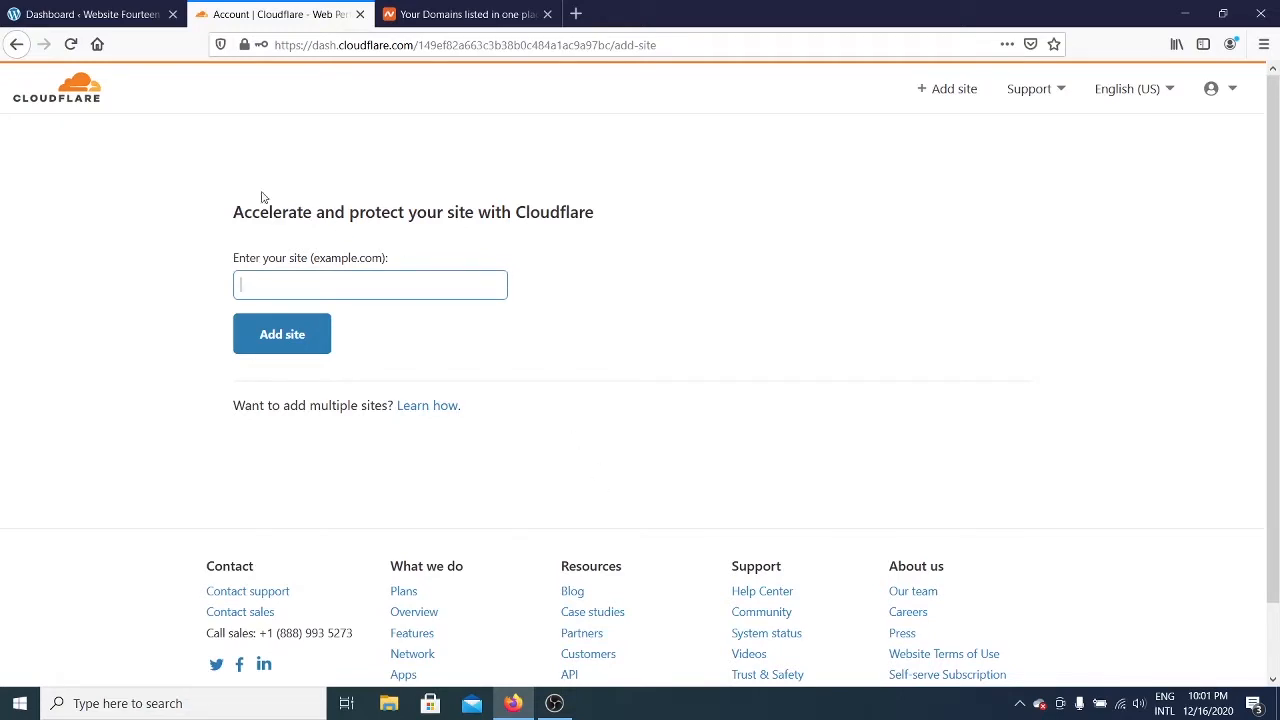
Step: Copy the site's address from the WordPress dashboard's Visit Site link
left_click(115, 12)
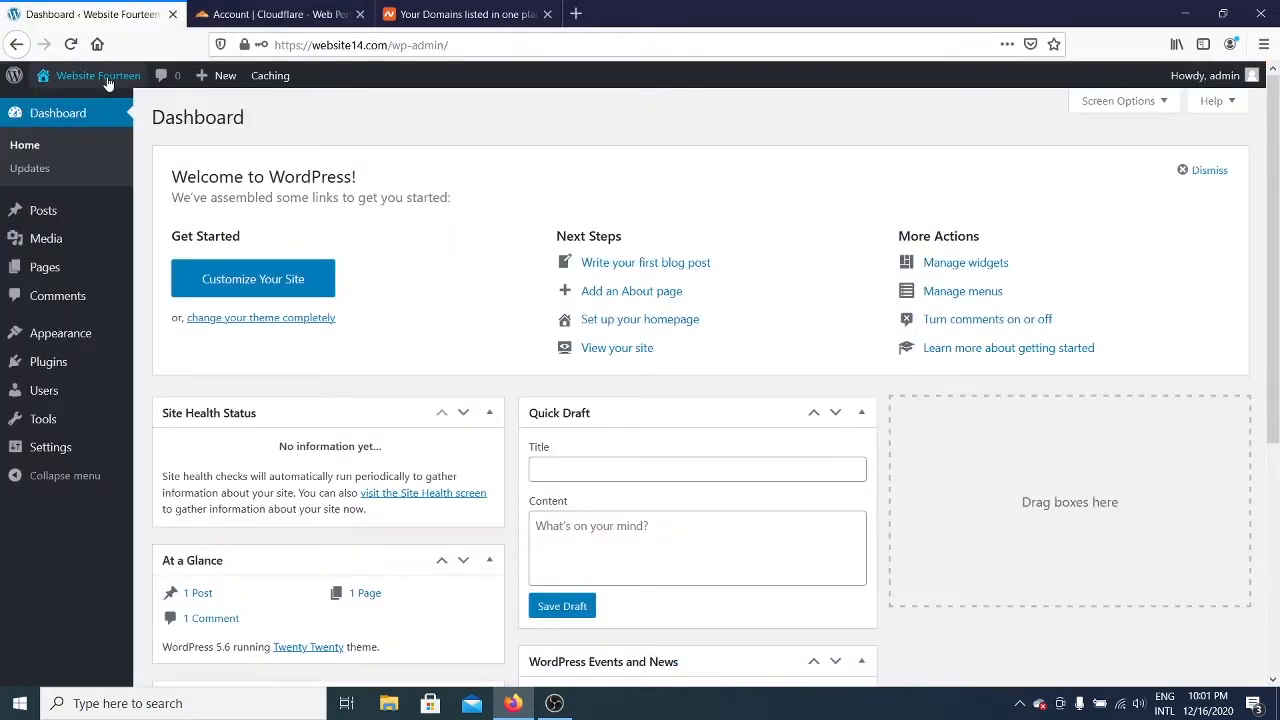
mouse_move(110, 80)
right_click(117, 106)
left_click(186, 210)
left_click(358, 12)
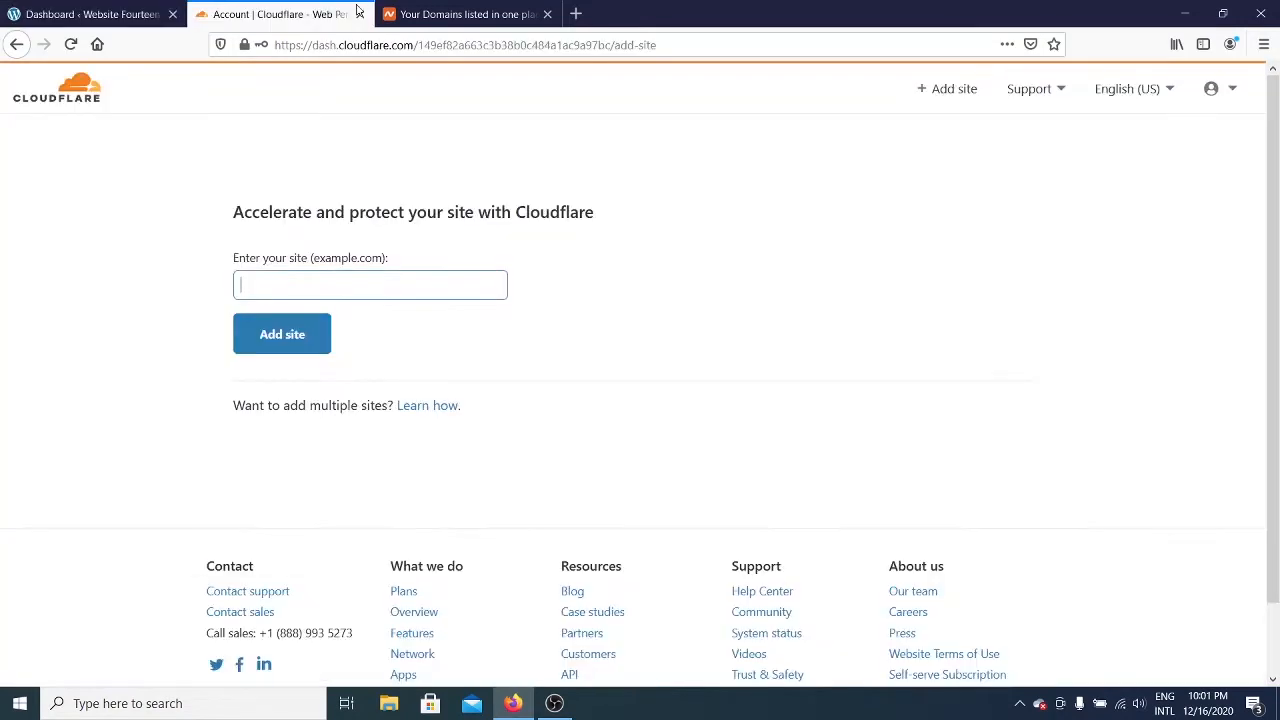
right_click(324, 284)
left_click(375, 361)
left_click_drag(277, 286, 203, 346)
key("BackSpace")
left_click(303, 343)
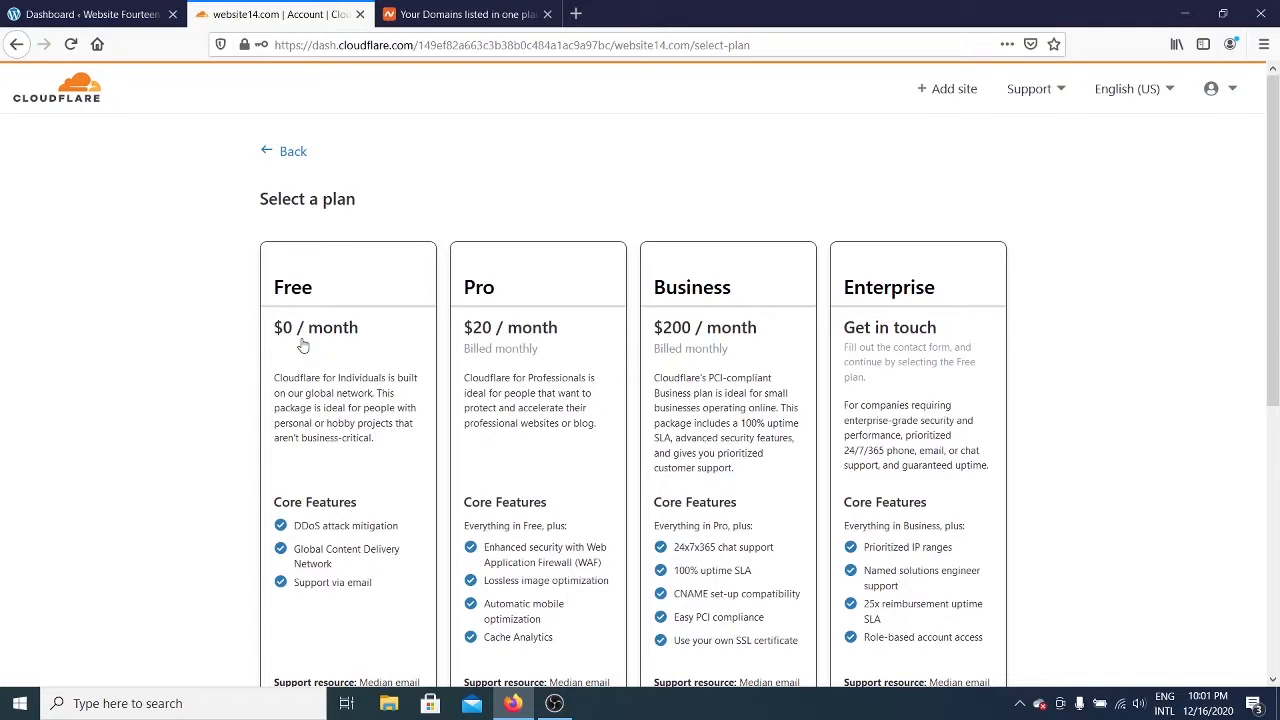
Step: Pick the Free plan card for website14.com and scroll down the plan page
left_click(367, 375)
scroll(368, 377, "down", 2)
scroll(623, 272, "up", 2)
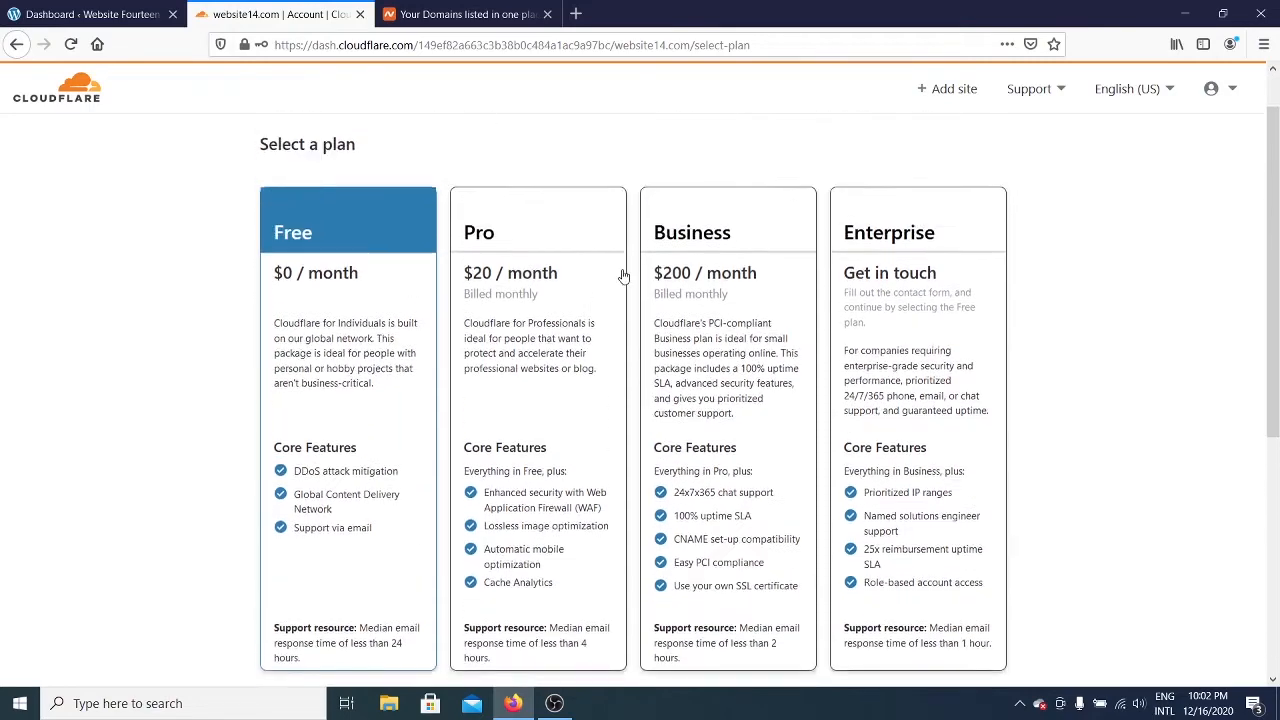
scroll(380, 440, "down", 3)
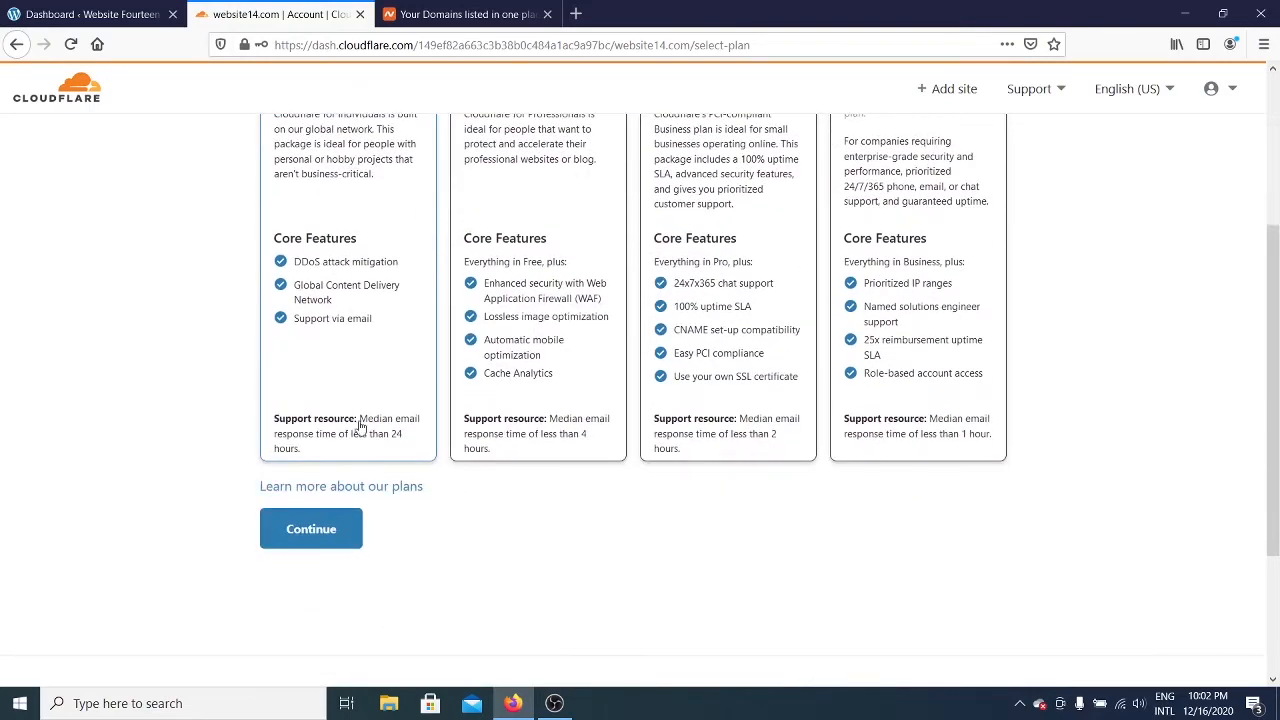
scroll(366, 355, "up", 2)
scroll(366, 355, "down", 4)
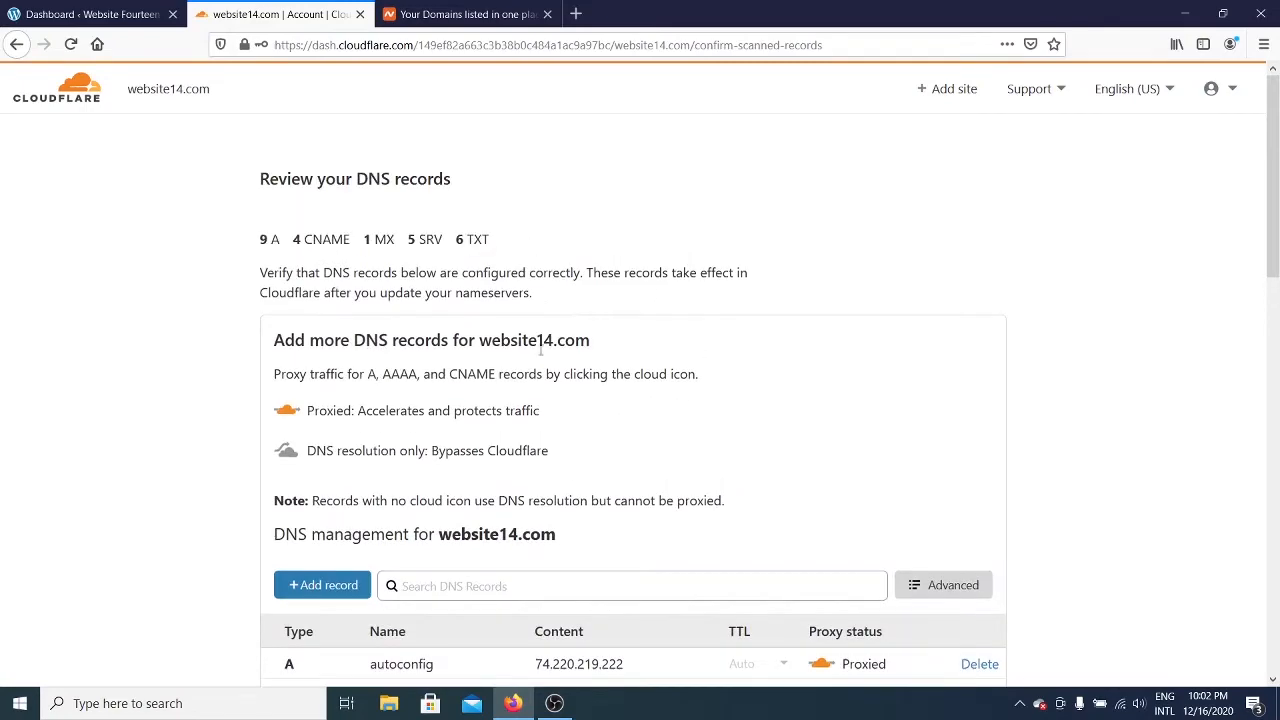
Step: Review the imported A, CNAME, MX, SRV and TXT records and continue
scroll(700, 363, "down", 5)
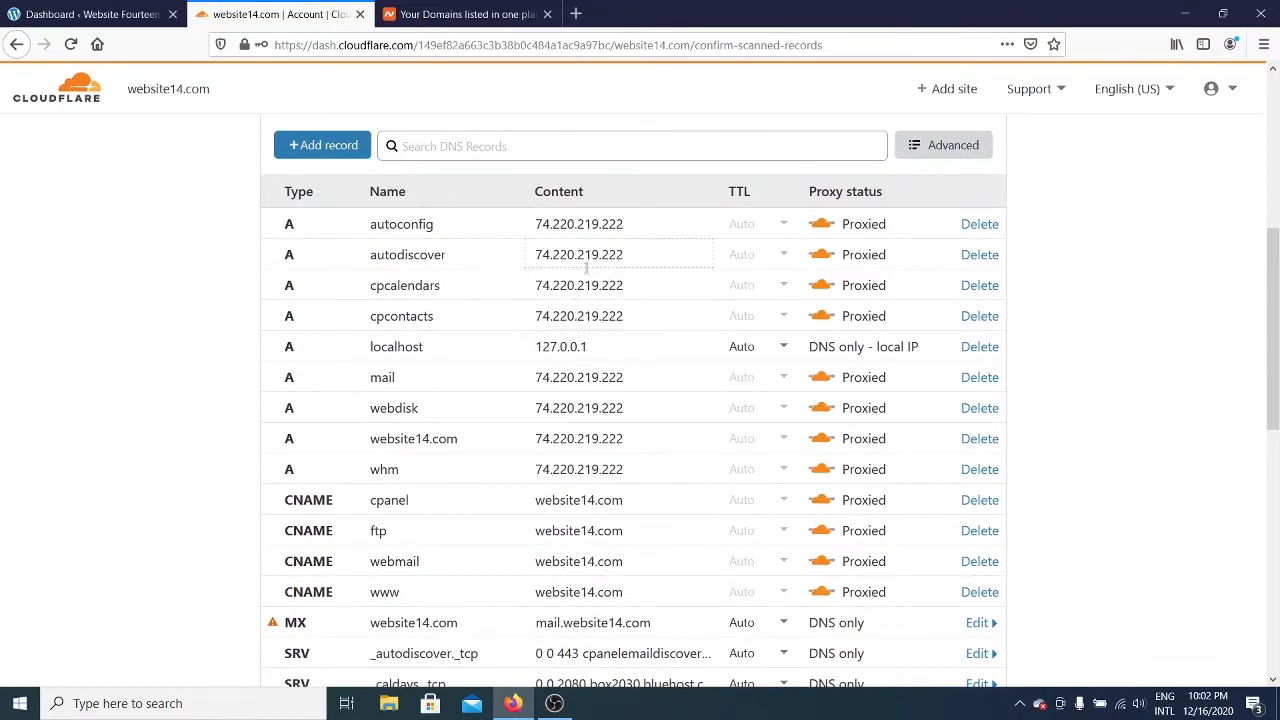
scroll(538, 300, "down", 6)
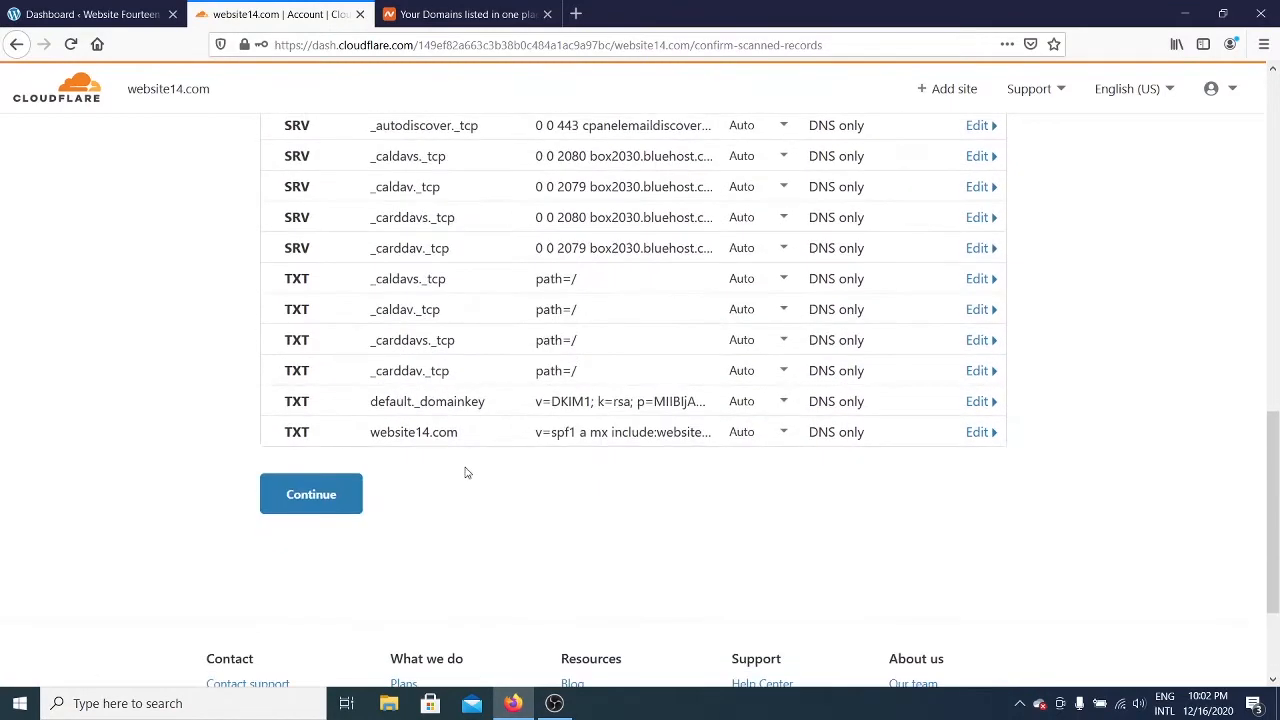
left_click(340, 505)
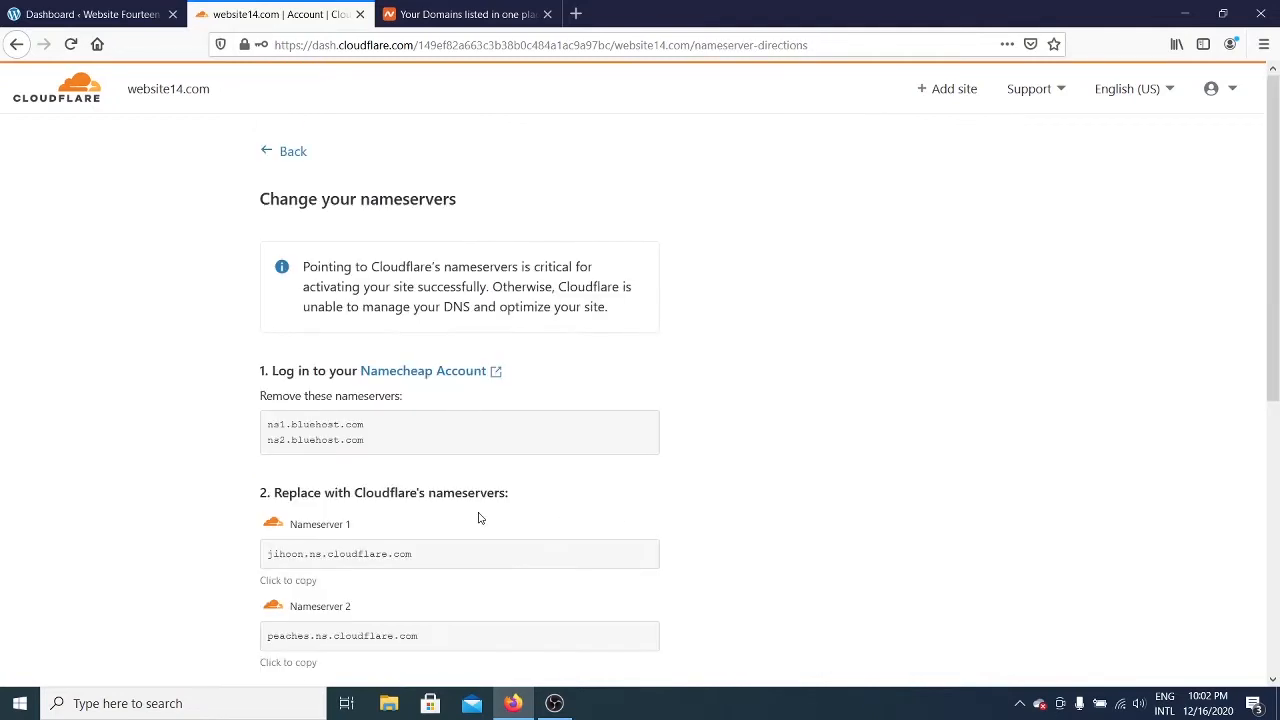
scroll(478, 518, "down", 2)
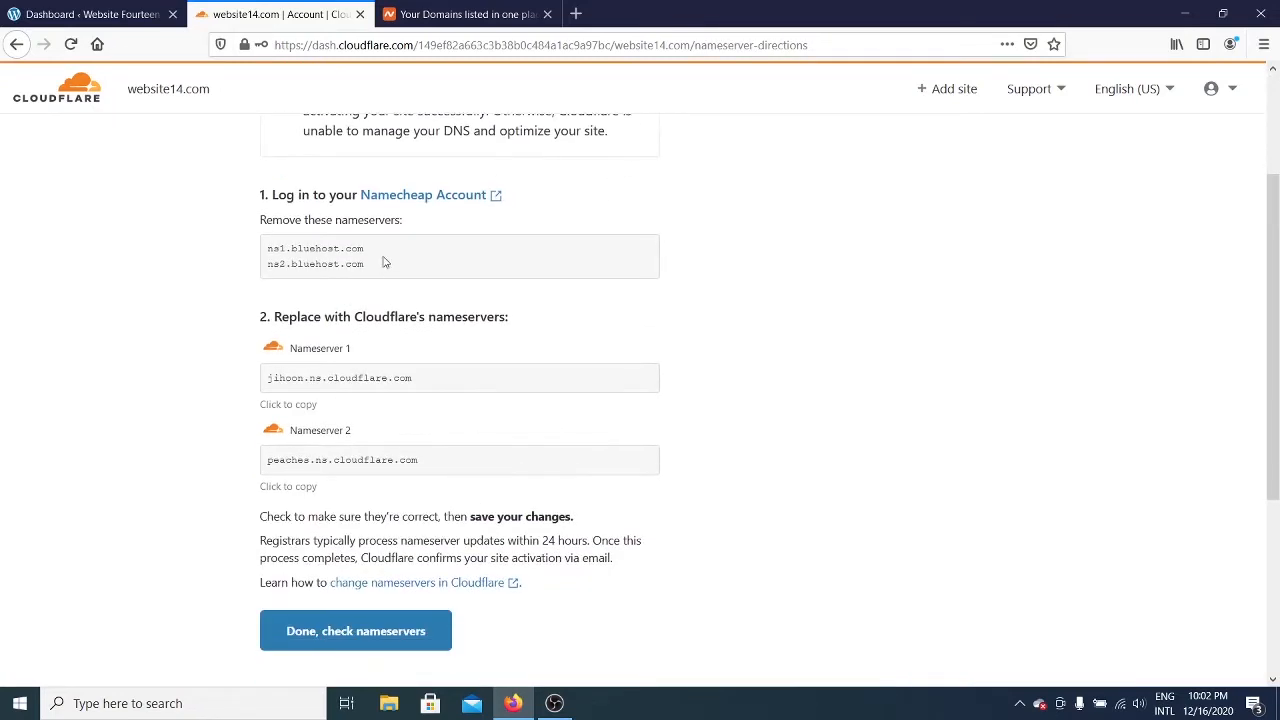
left_click_drag(384, 265, 268, 246)
left_click(284, 245)
left_click_drag(393, 267, 209, 258)
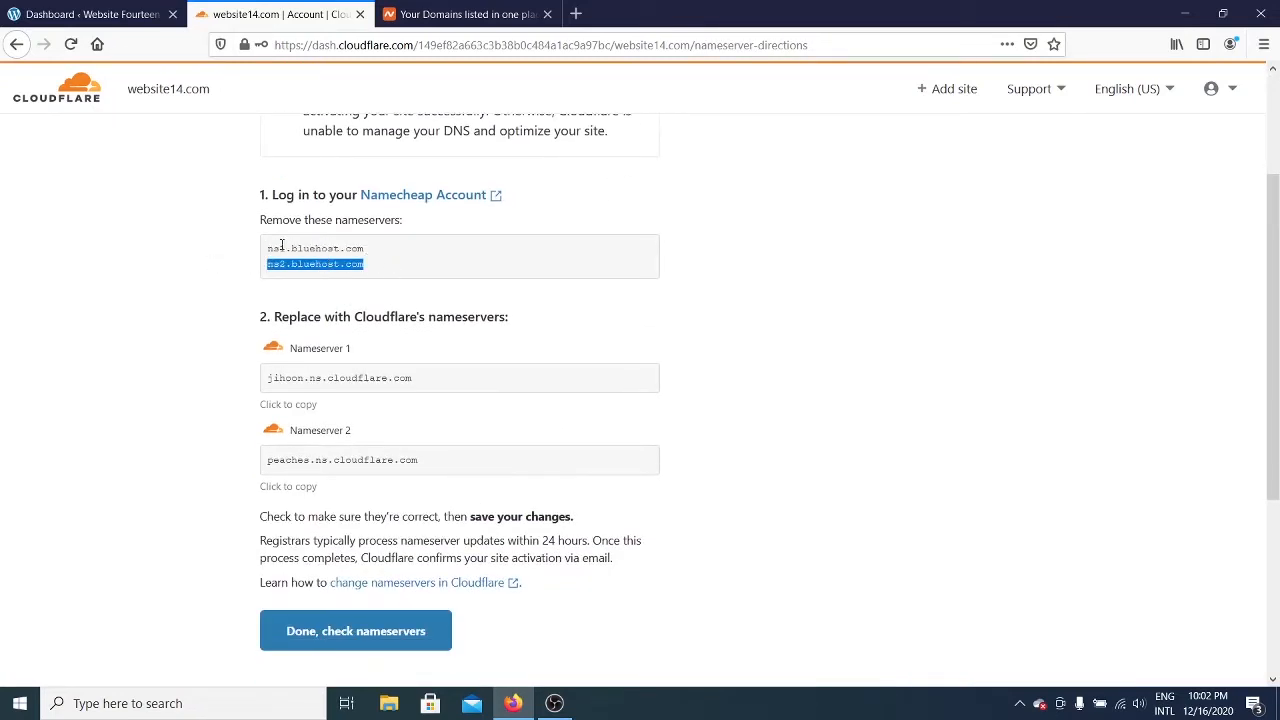
left_click(282, 244)
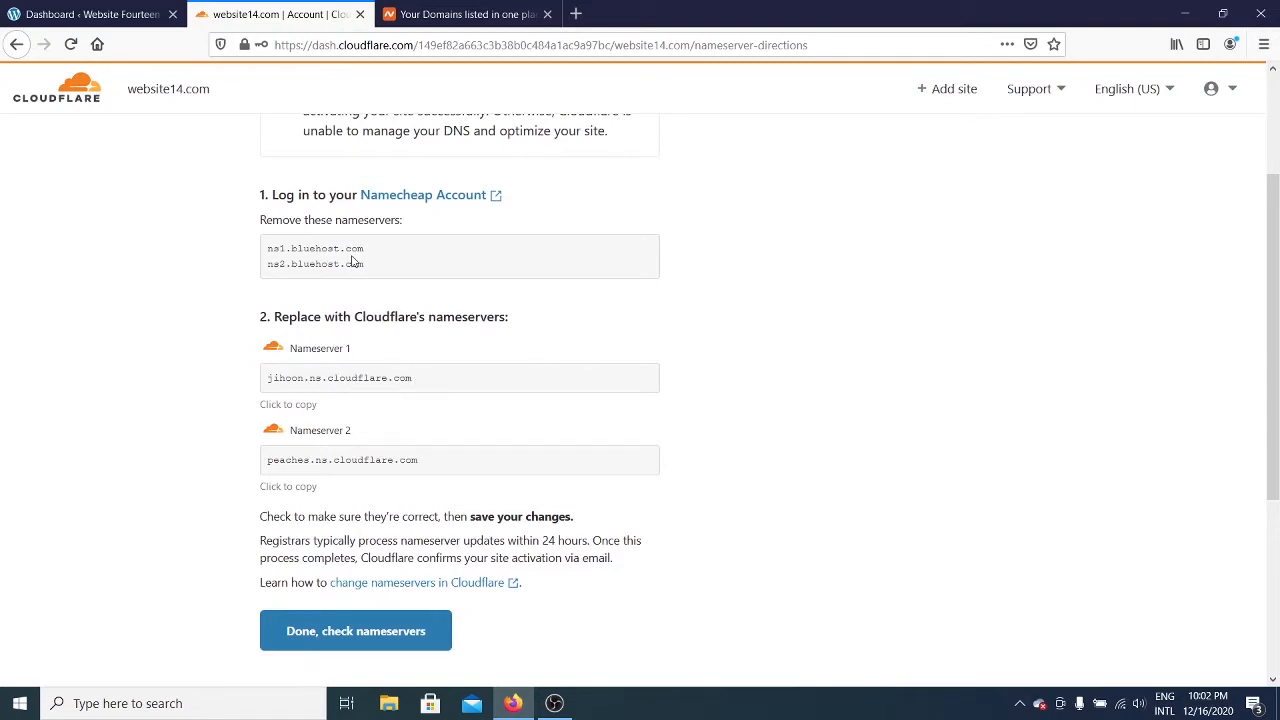
left_click_drag(417, 381, 281, 379)
left_click(305, 382)
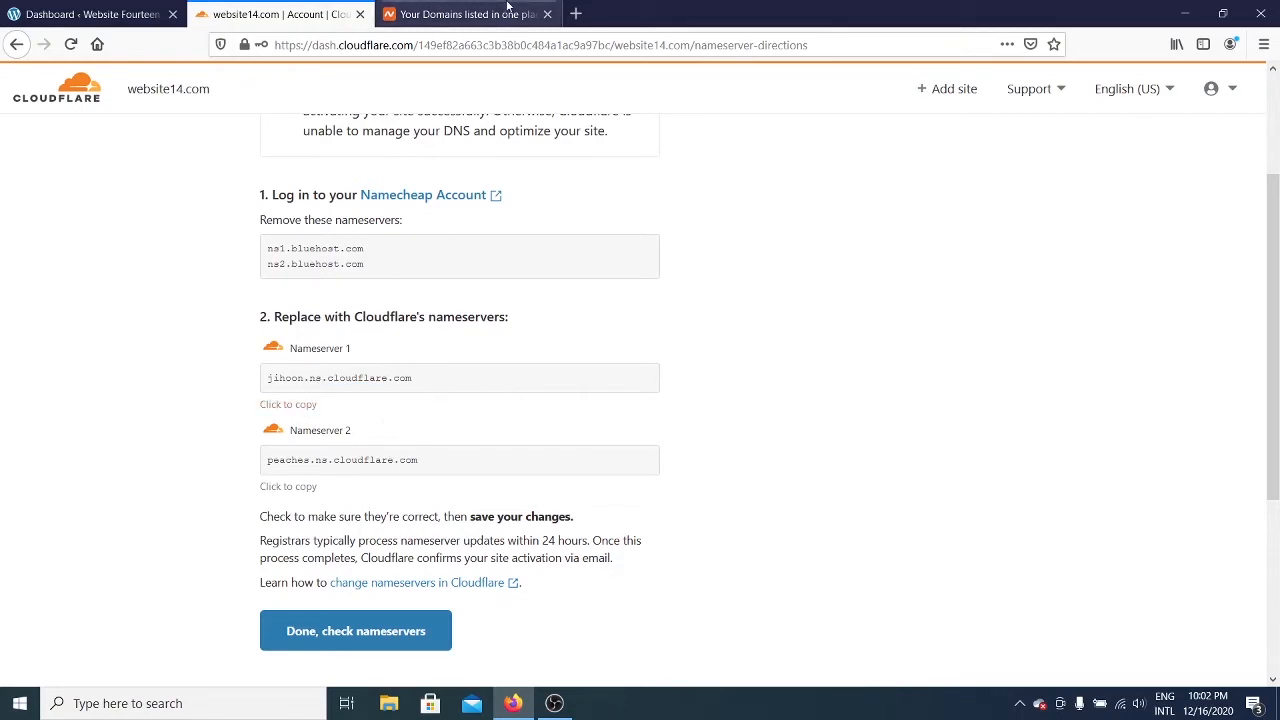
Step: Open website14.com's Manage page in Namecheap's Domain List to see its Bluehost nameservers
left_click(478, 14)
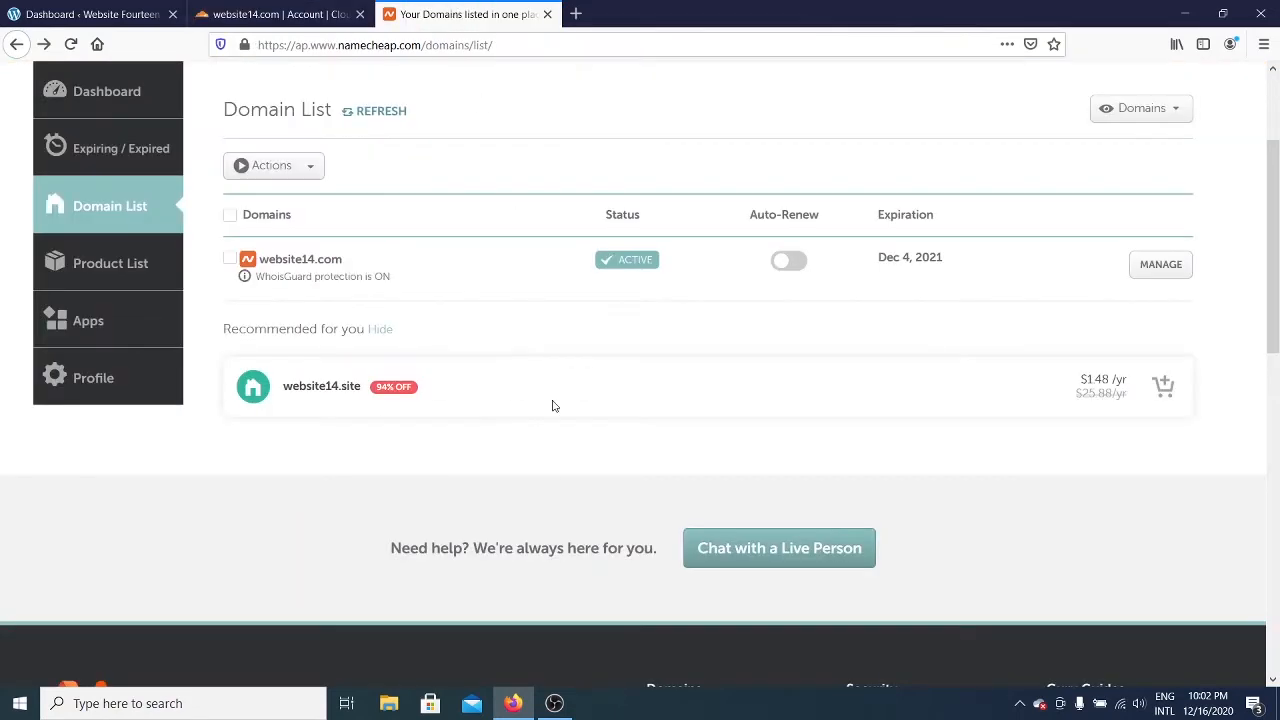
left_click(1162, 264)
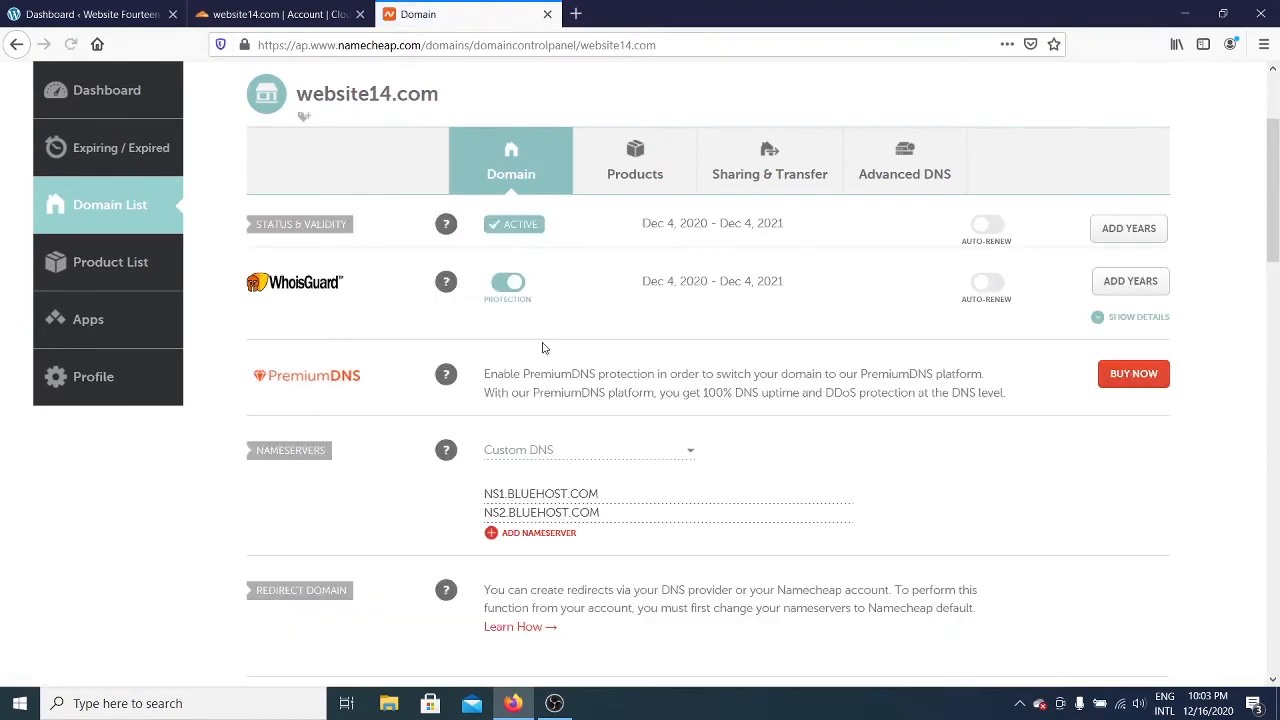
scroll(640, 420, "down", 1)
scroll(655, 430, "up", 2)
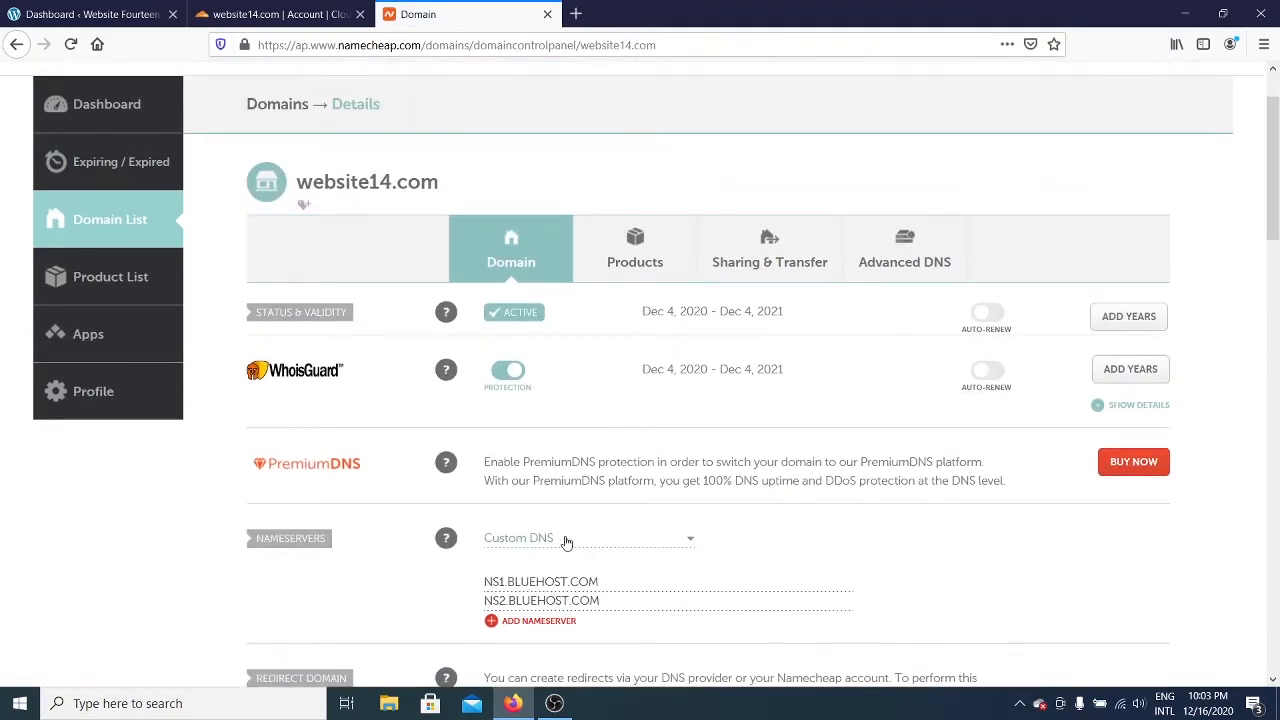
scroll(565, 545, "down", 2)
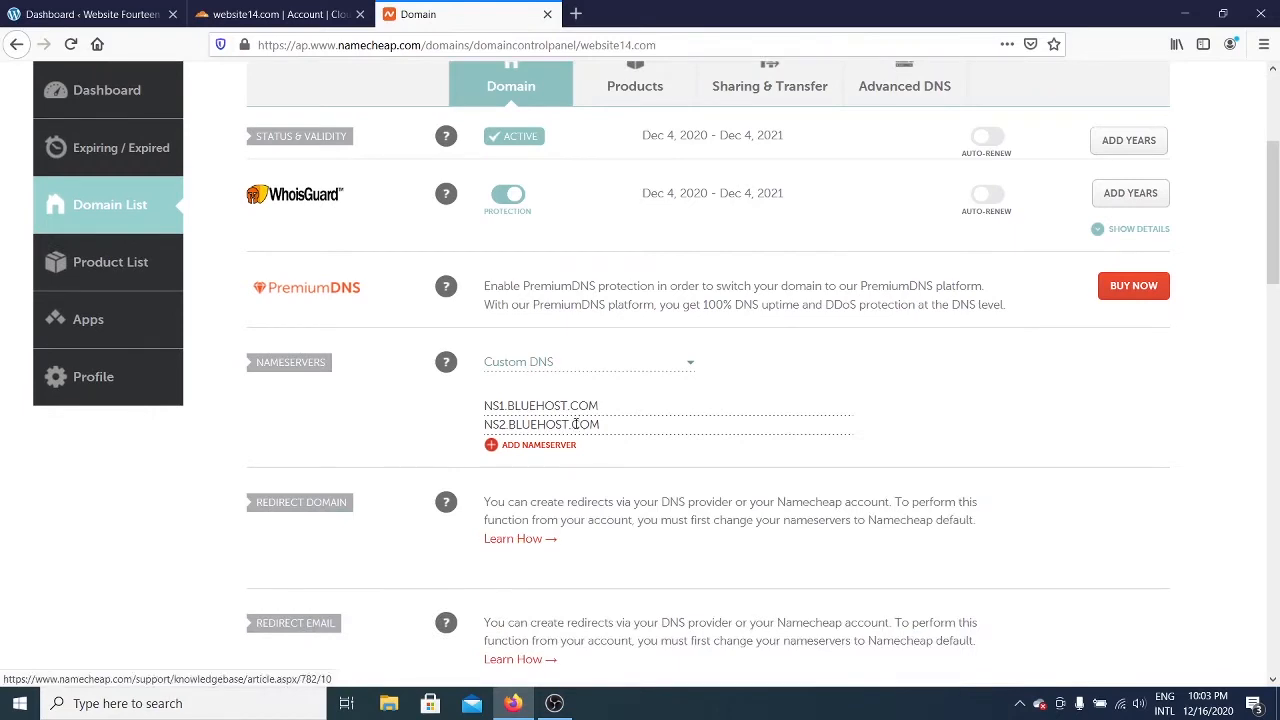
left_click(278, 12)
Step: Replace NS1.BLUEHOST.COM in Namecheap's Custom DNS with jihoon.ns.cloudflare.com
left_click(299, 408)
key("ctrl+c")
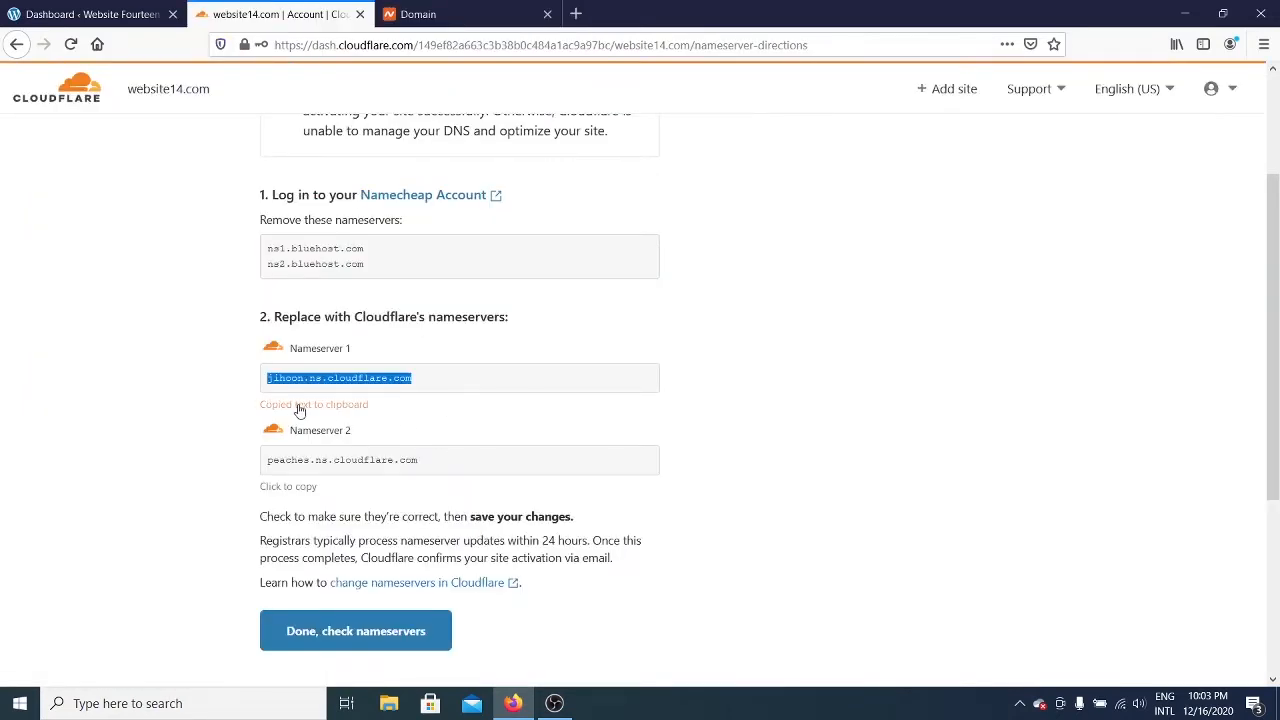
left_click(418, 14)
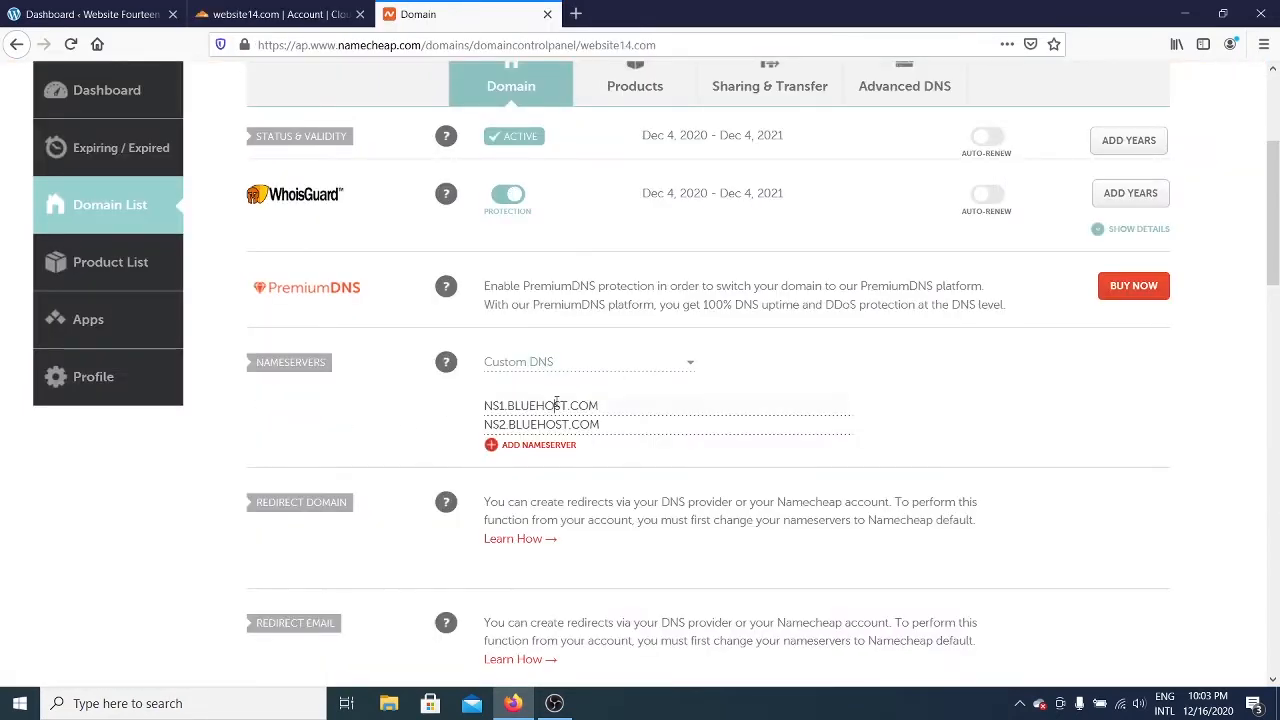
triple_click(556, 404)
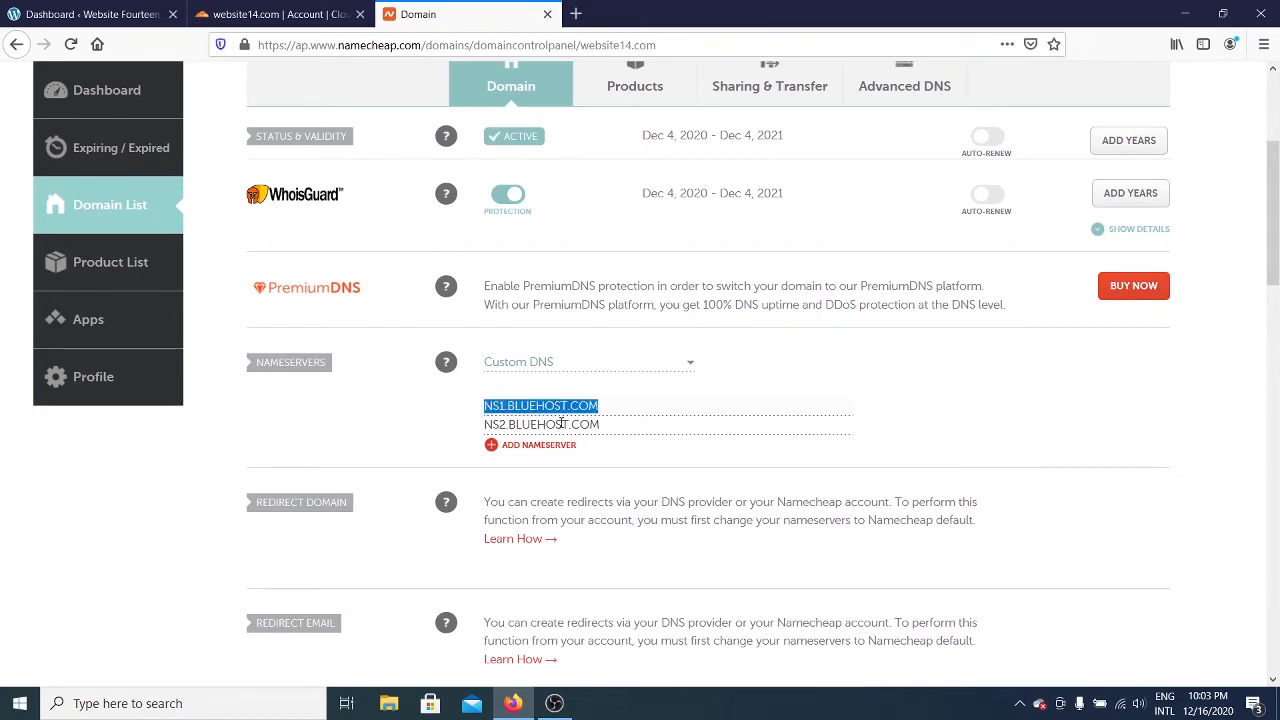
key("ctrl+v")
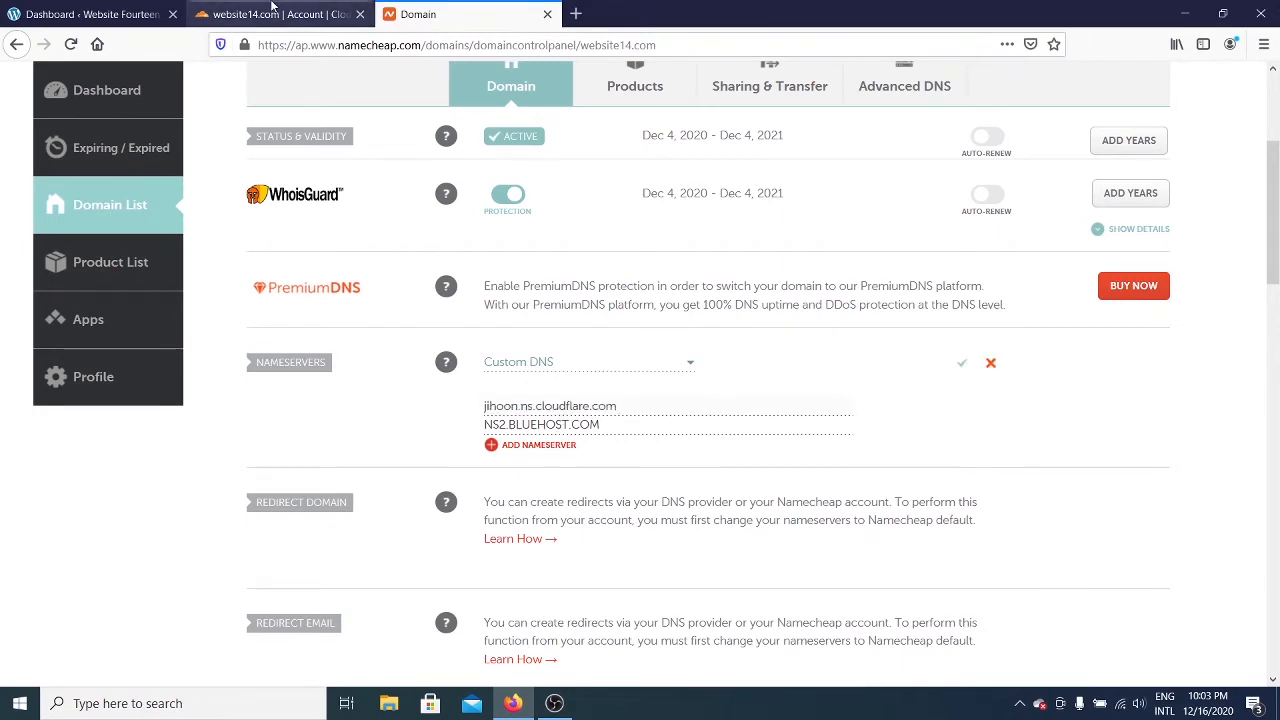
Step: Replace NS2.BLUEHOST.COM with peaches.ns.cloudflare.com and save the custom nameservers
left_click(280, 14)
left_click(312, 489)
key("ctrl+c")
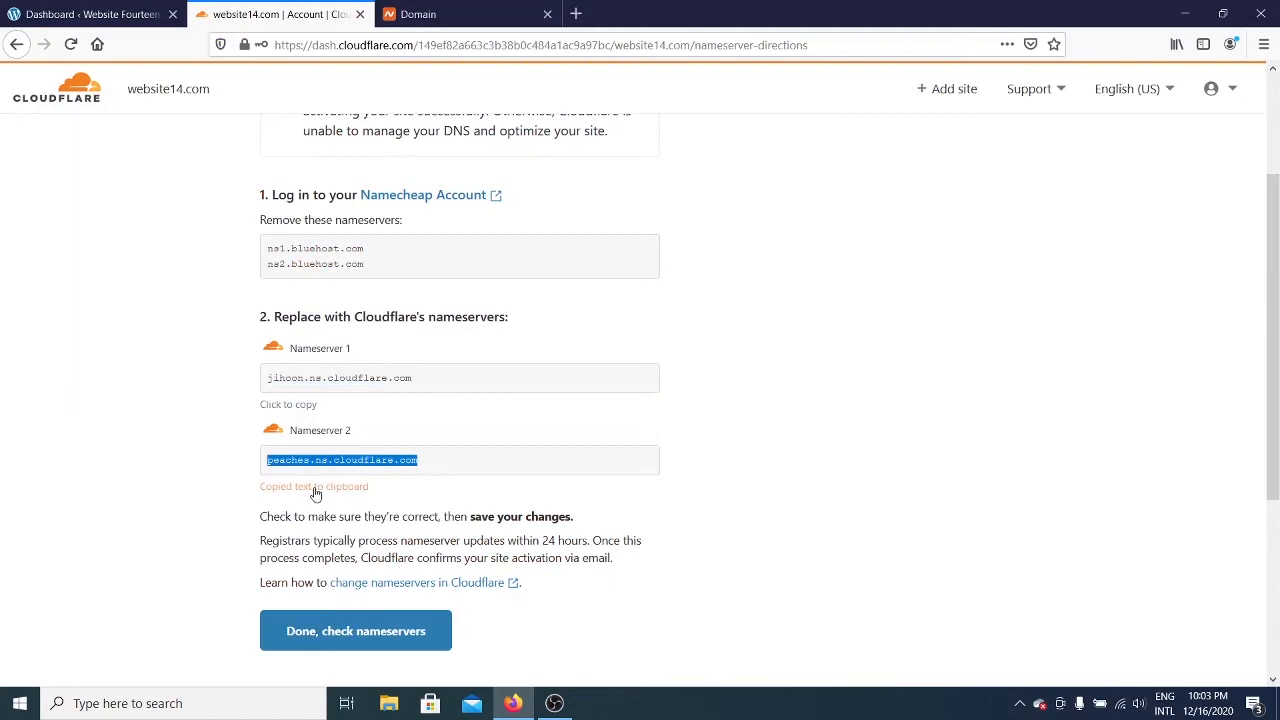
left_click(420, 14)
left_click_drag(615, 422, 397, 415)
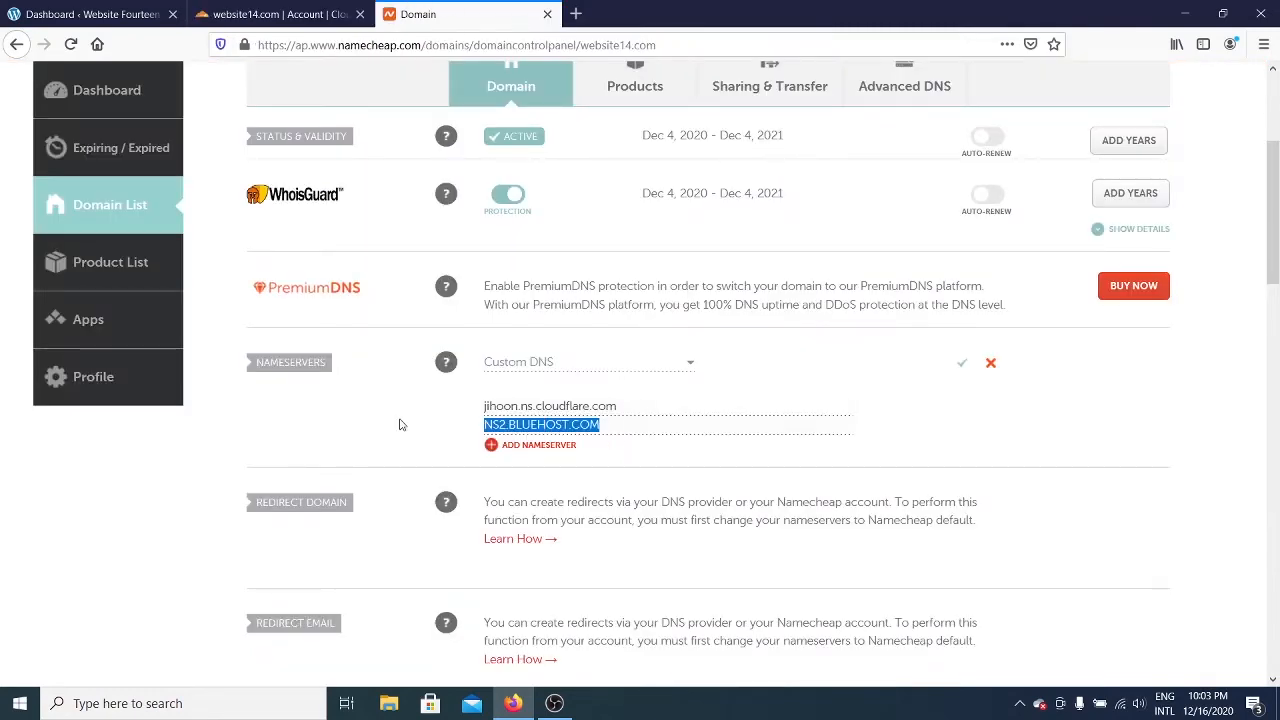
key("ctrl+v")
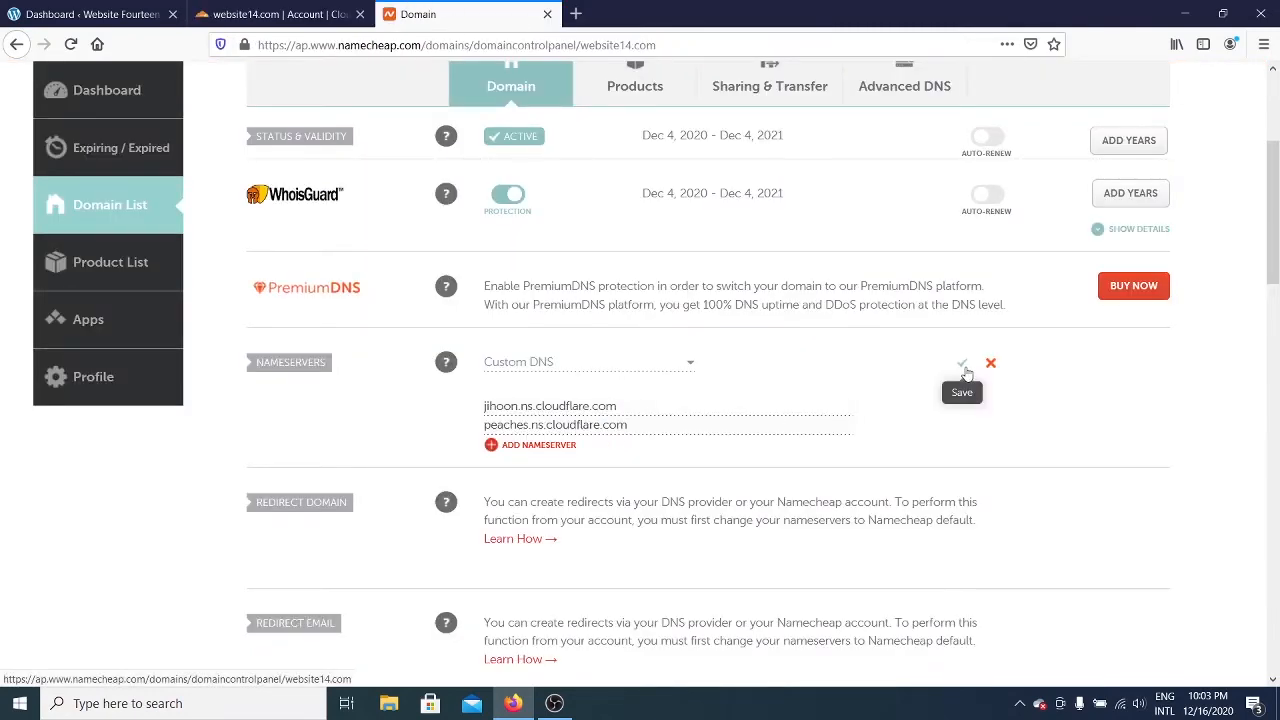
left_click(963, 366)
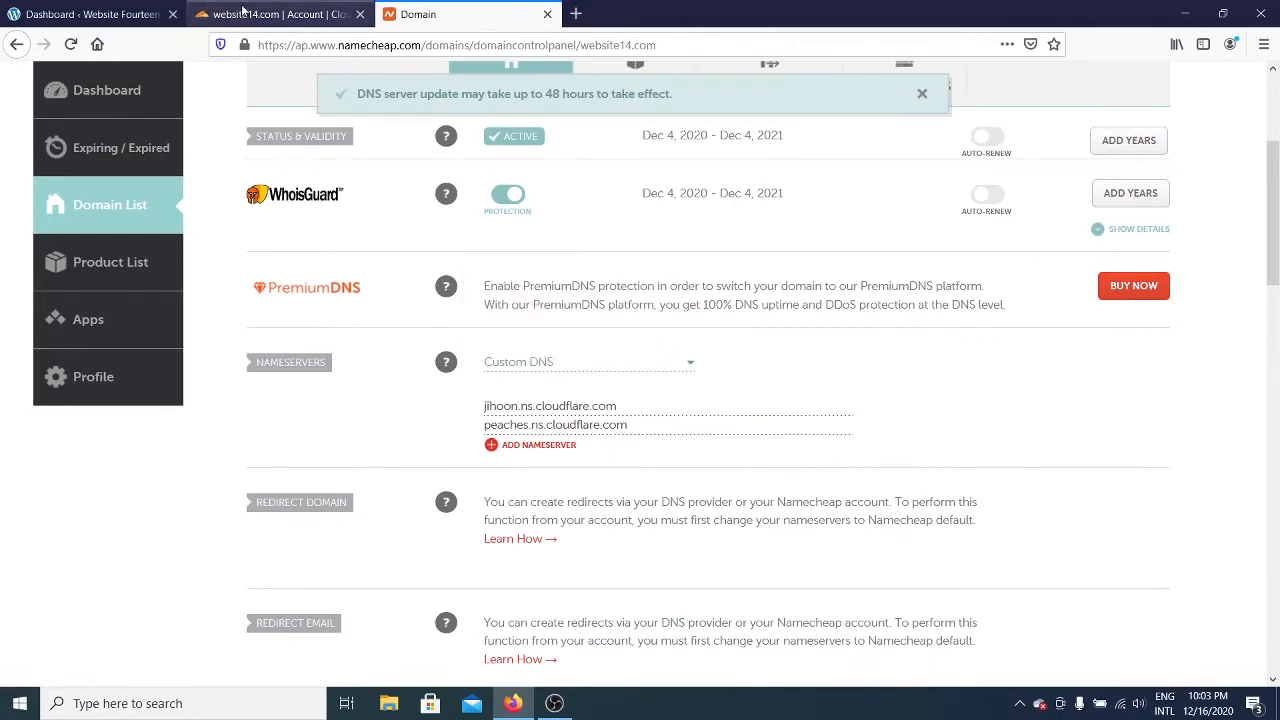
left_click(287, 10)
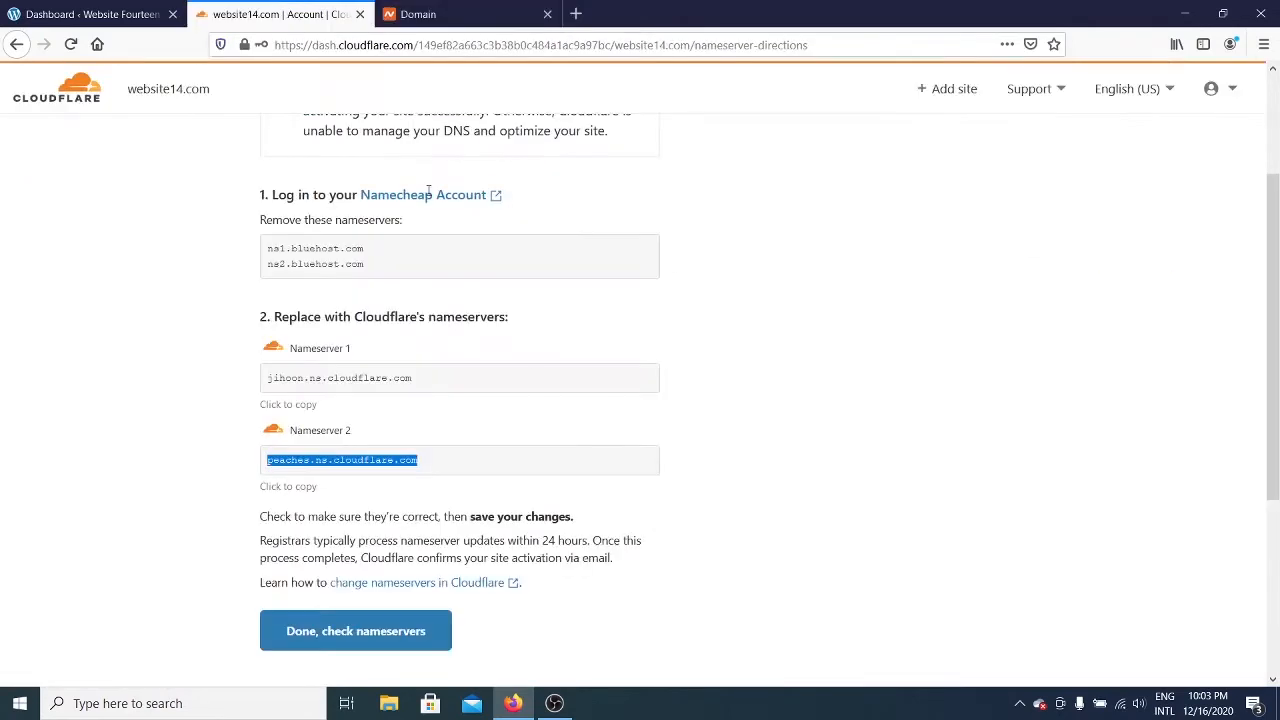
Step: Confirm with 'Done, check nameservers' to reach website14.com's Quick Start Guide
left_click(632, 422)
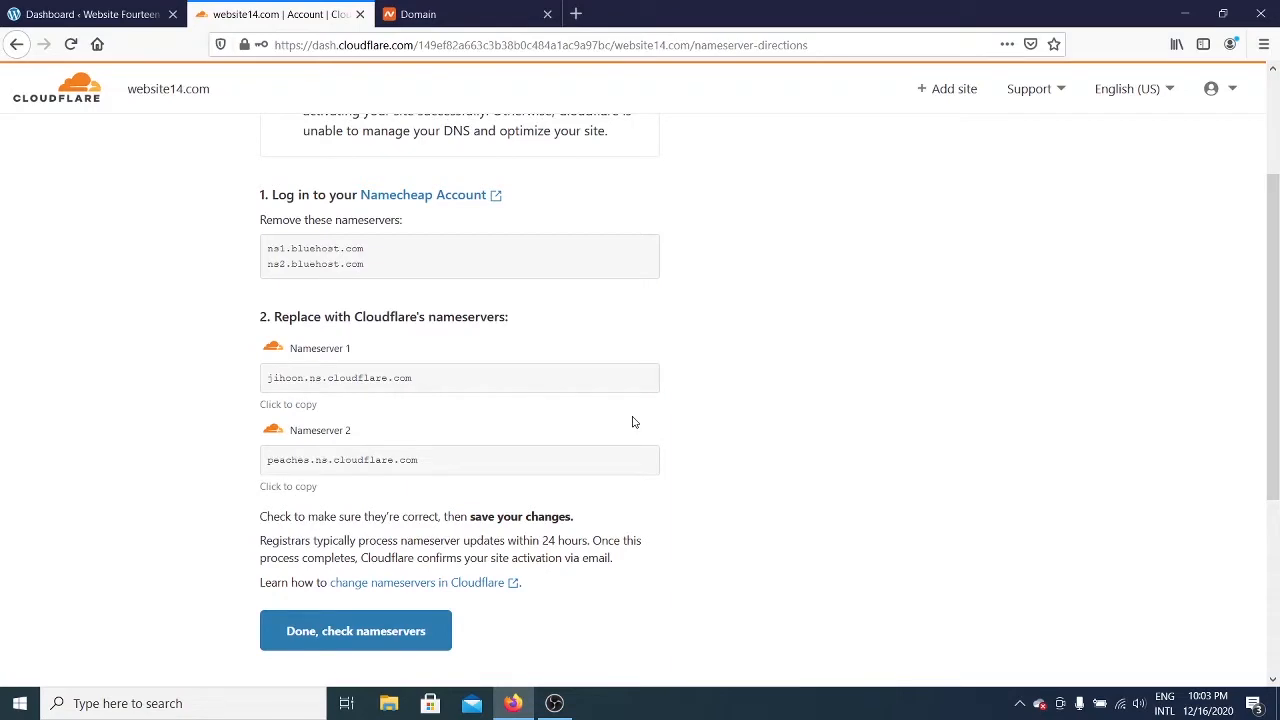
scroll(627, 448, "up", 2)
scroll(628, 443, "down", 4)
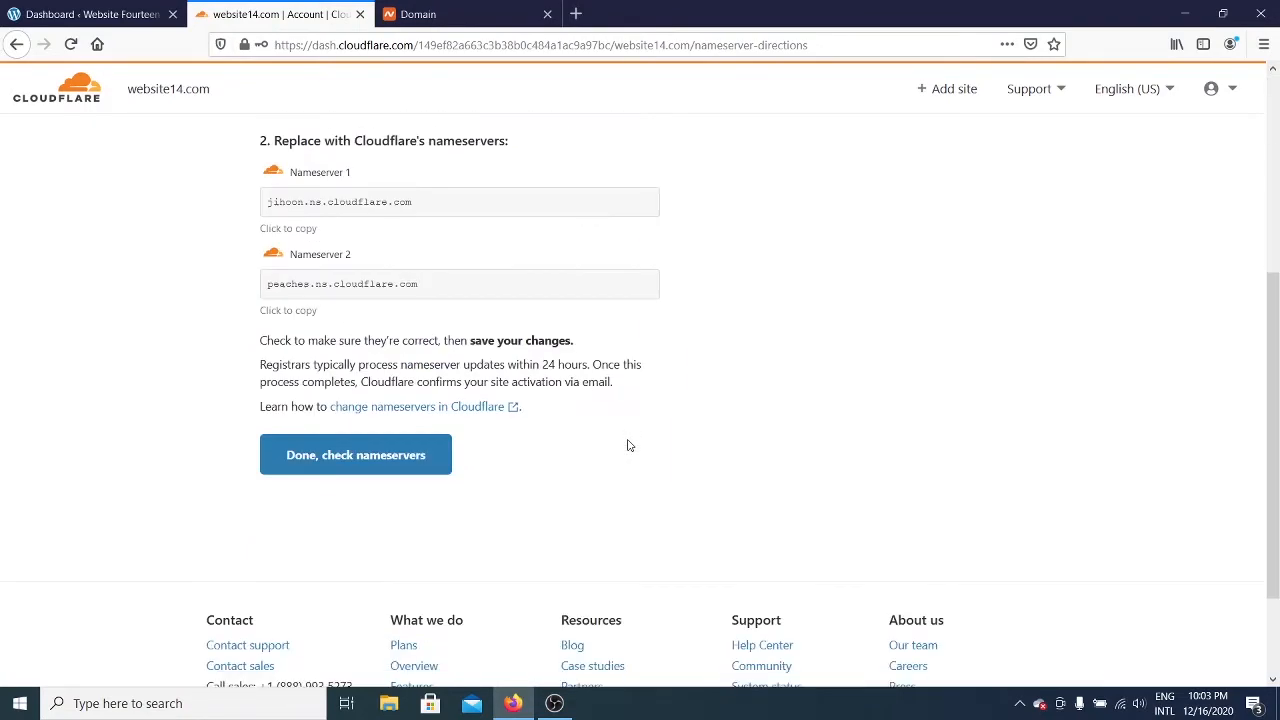
scroll(630, 443, "up", 1)
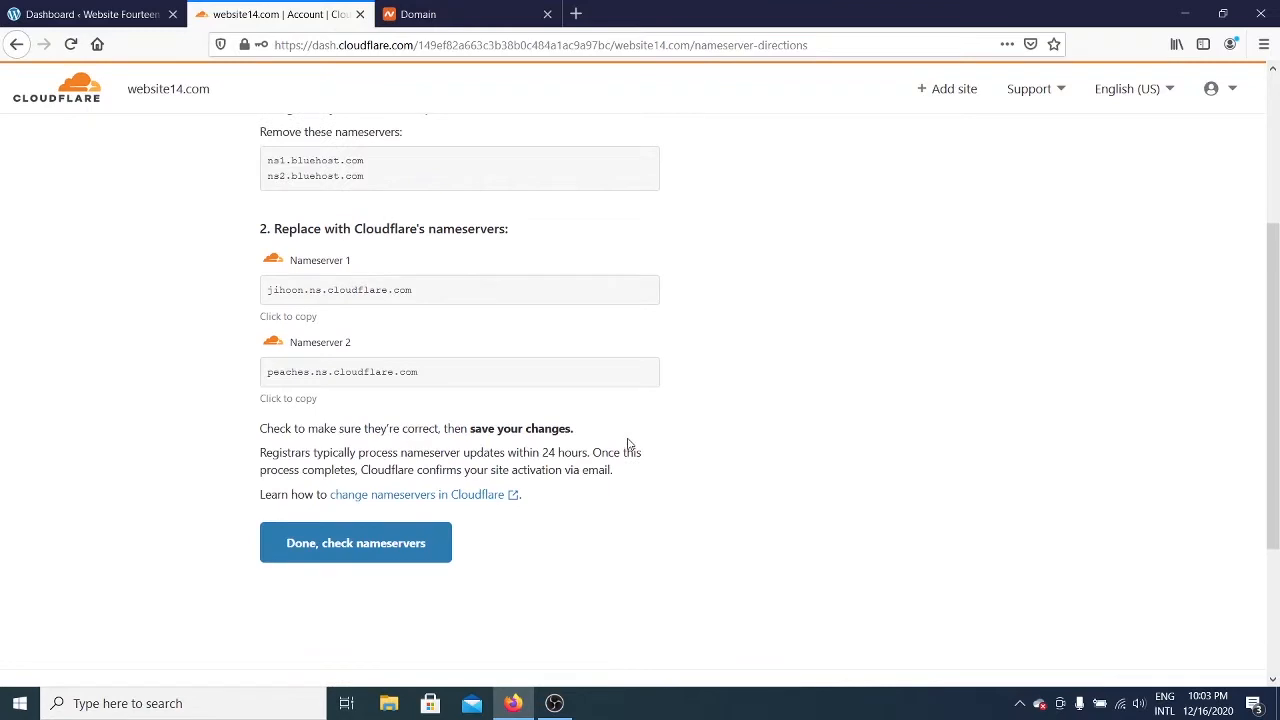
left_click(372, 542)
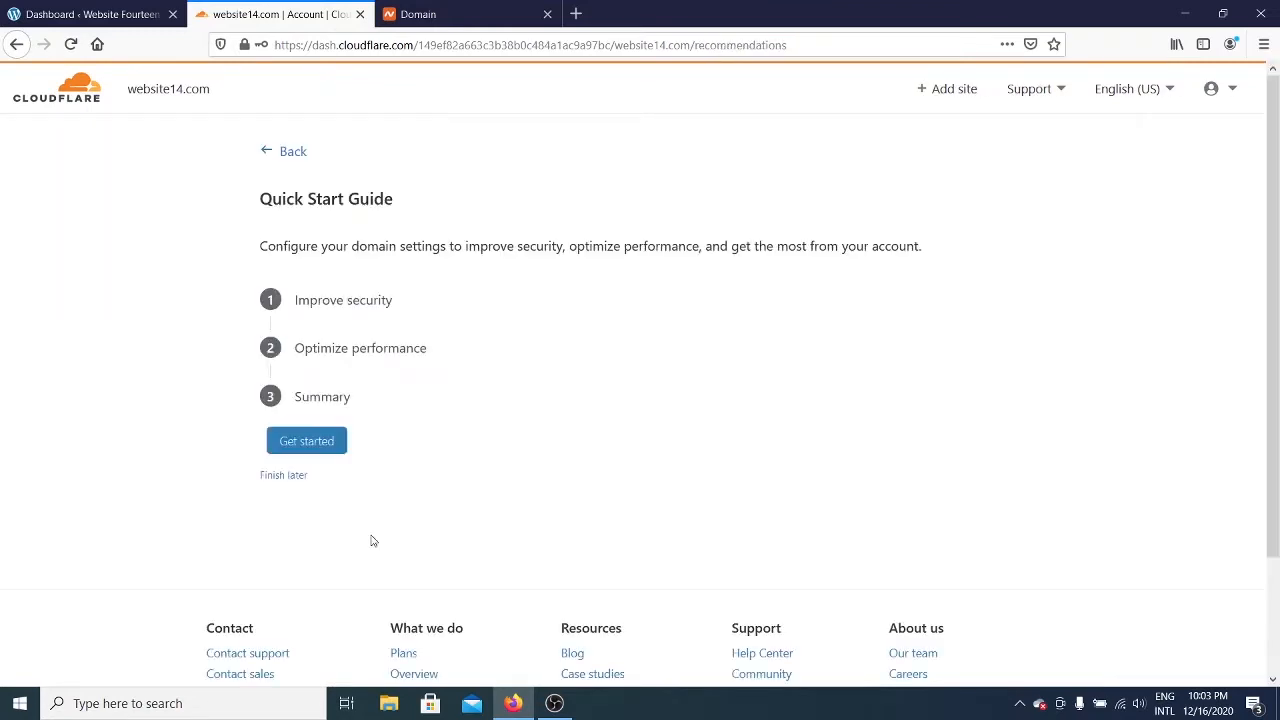
left_click(290, 153)
scroll(600, 466, "up", 3)
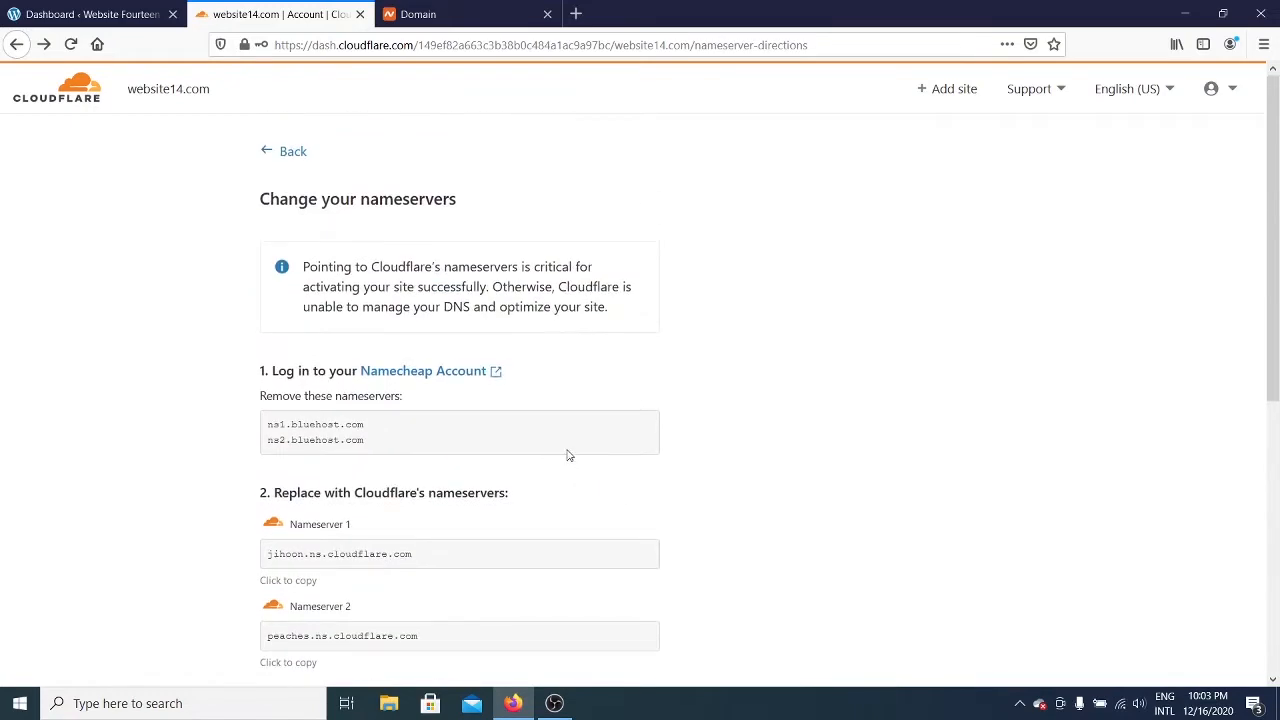
scroll(512, 418, "down", 3)
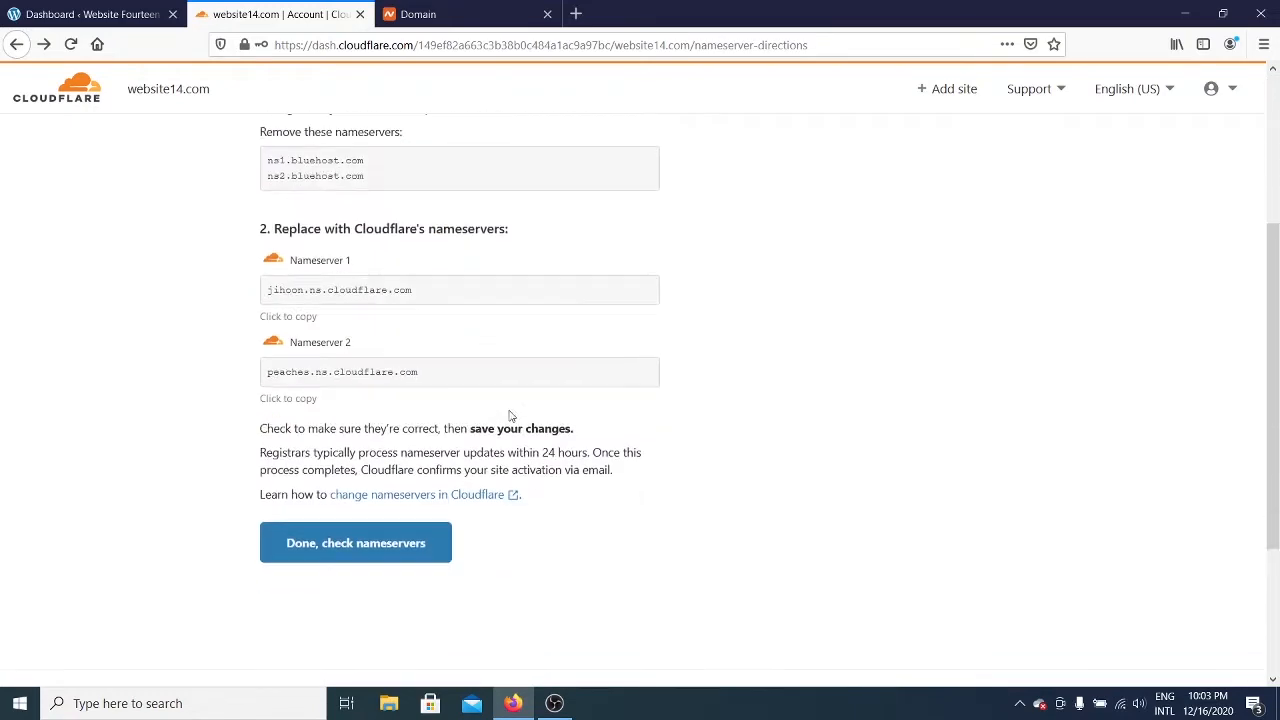
left_click(413, 546)
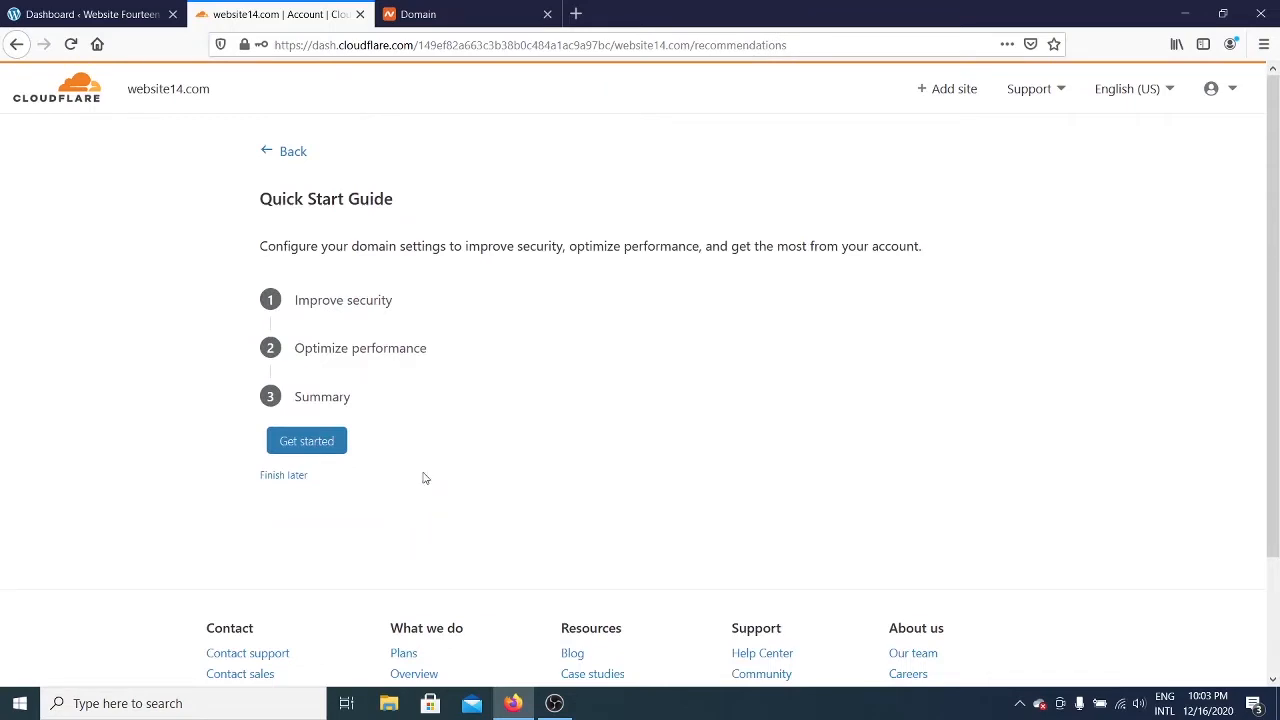
Step: Start the security section and save Automatic HTTPS Rewrites as On
left_click(338, 450)
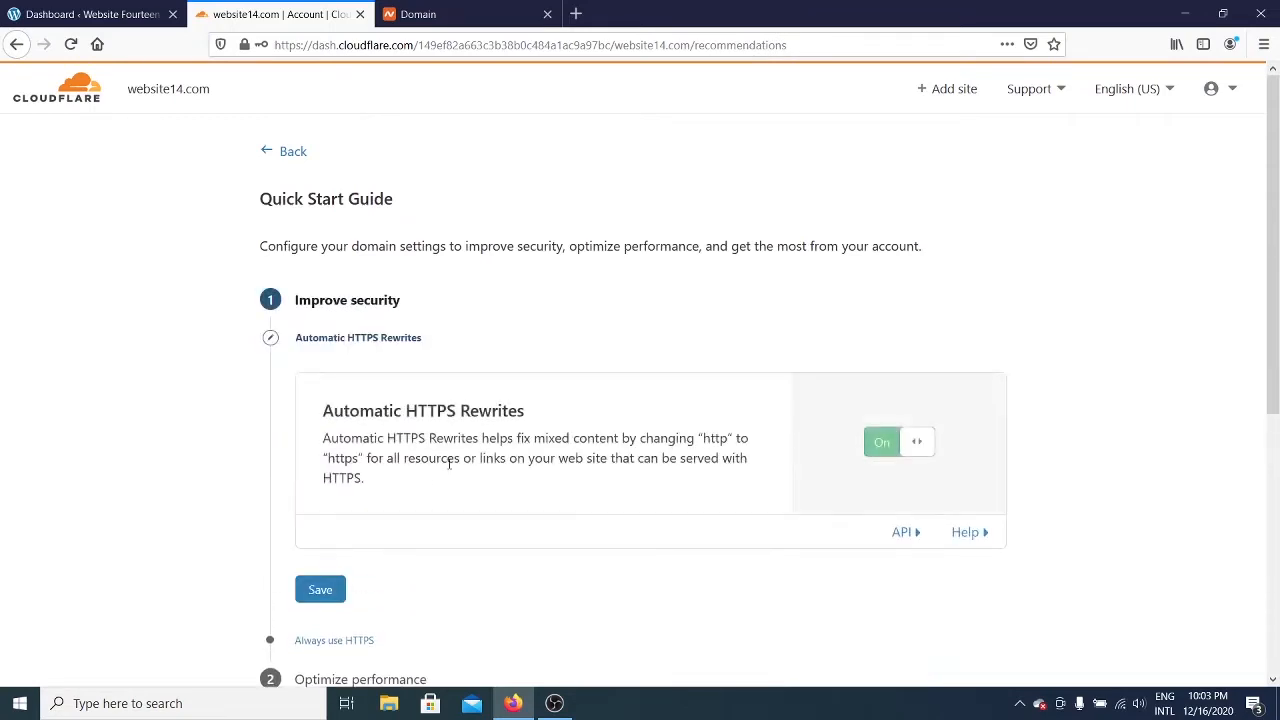
left_click_drag(318, 410, 500, 410)
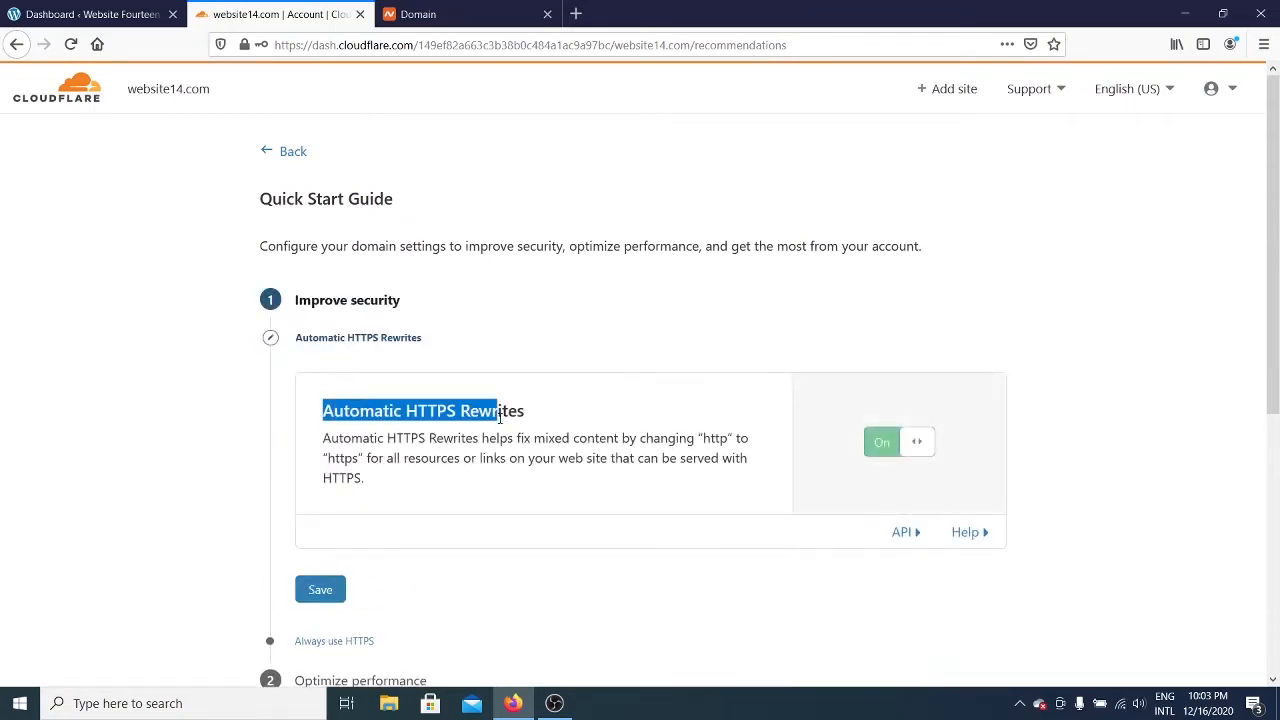
left_click(500, 410)
scroll(465, 390, "down", 3)
scroll(489, 407, "up", 3)
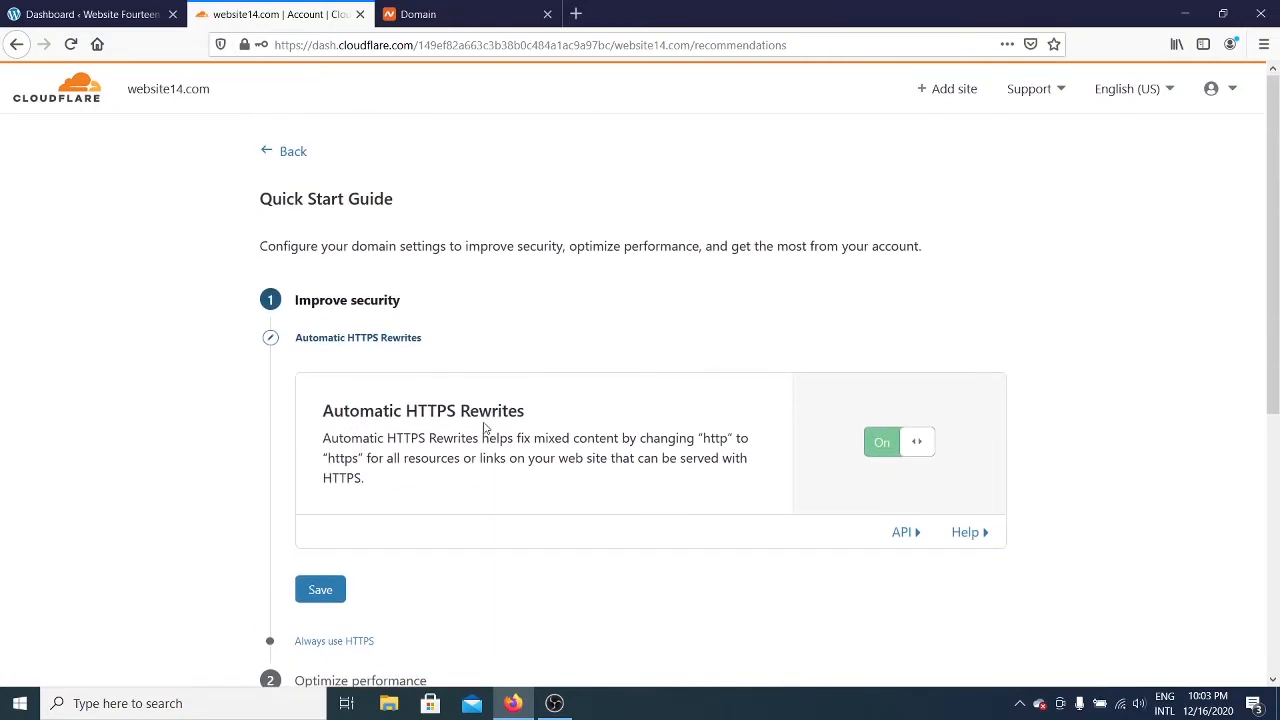
scroll(480, 430, "down", 3)
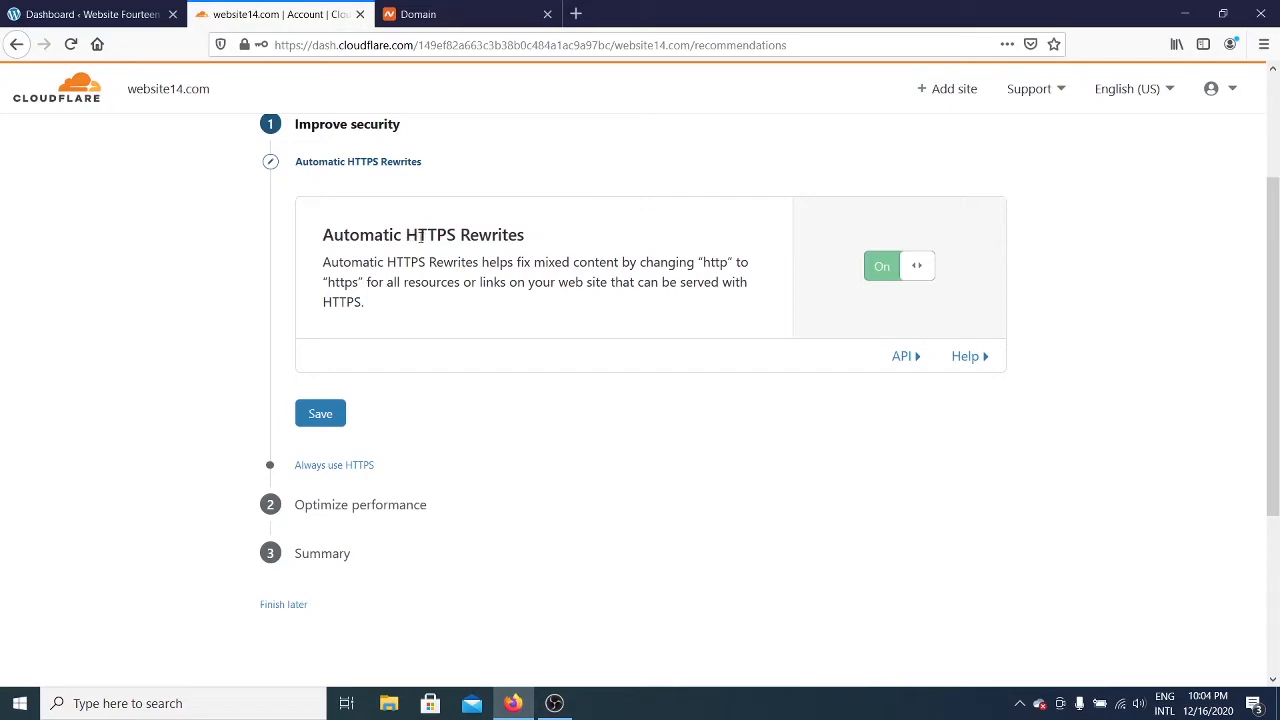
left_click(324, 418)
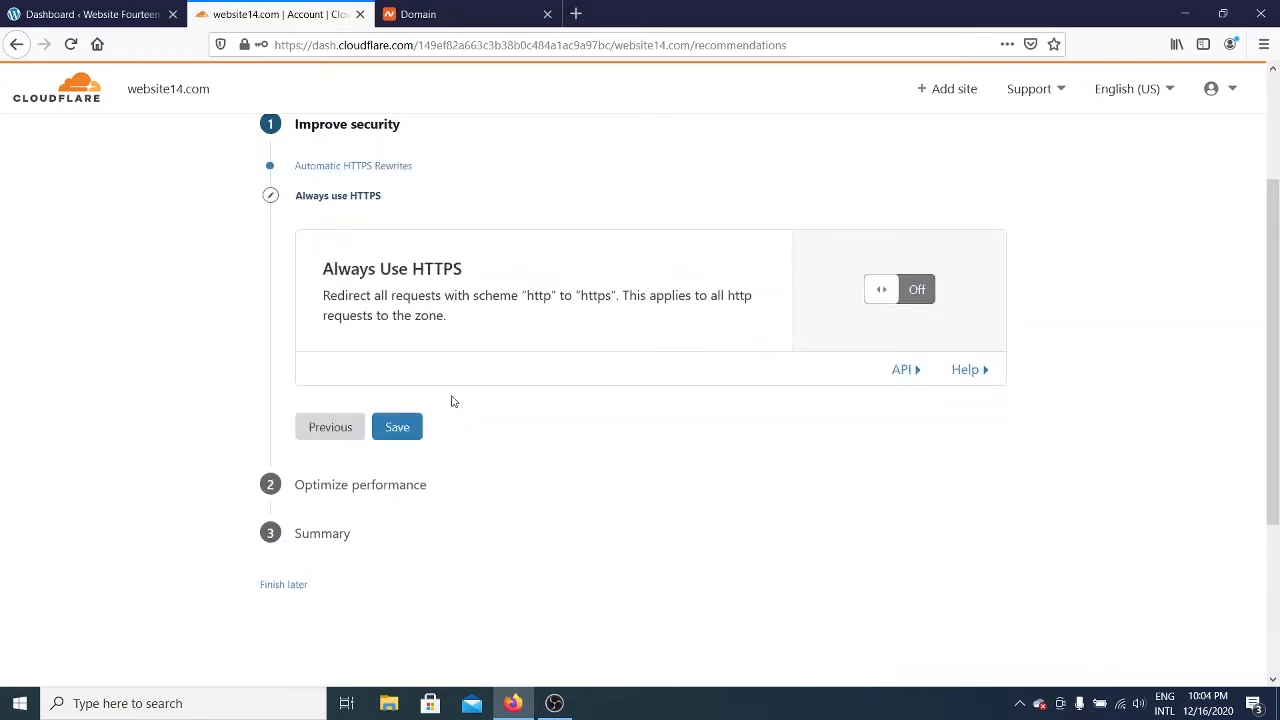
Step: Turn Always Use HTTPS on and save it
left_click_drag(472, 272, 358, 268)
left_click(466, 276)
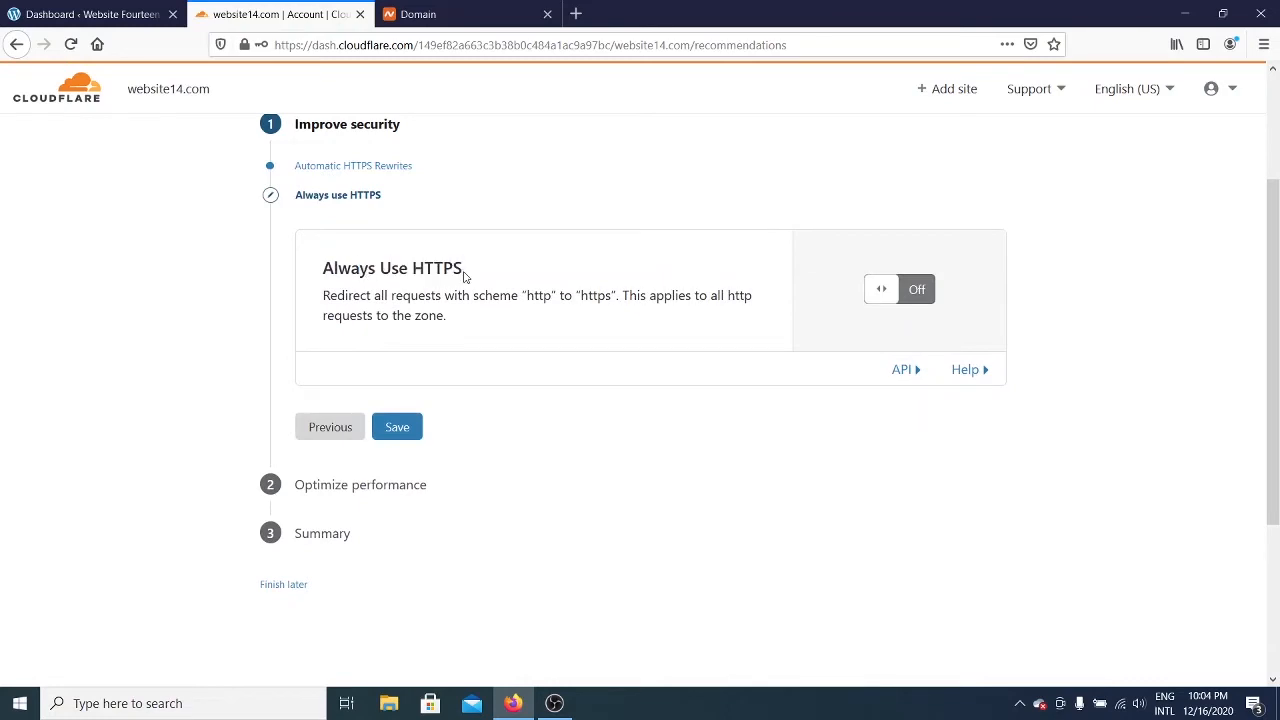
left_click(918, 289)
left_click(409, 428)
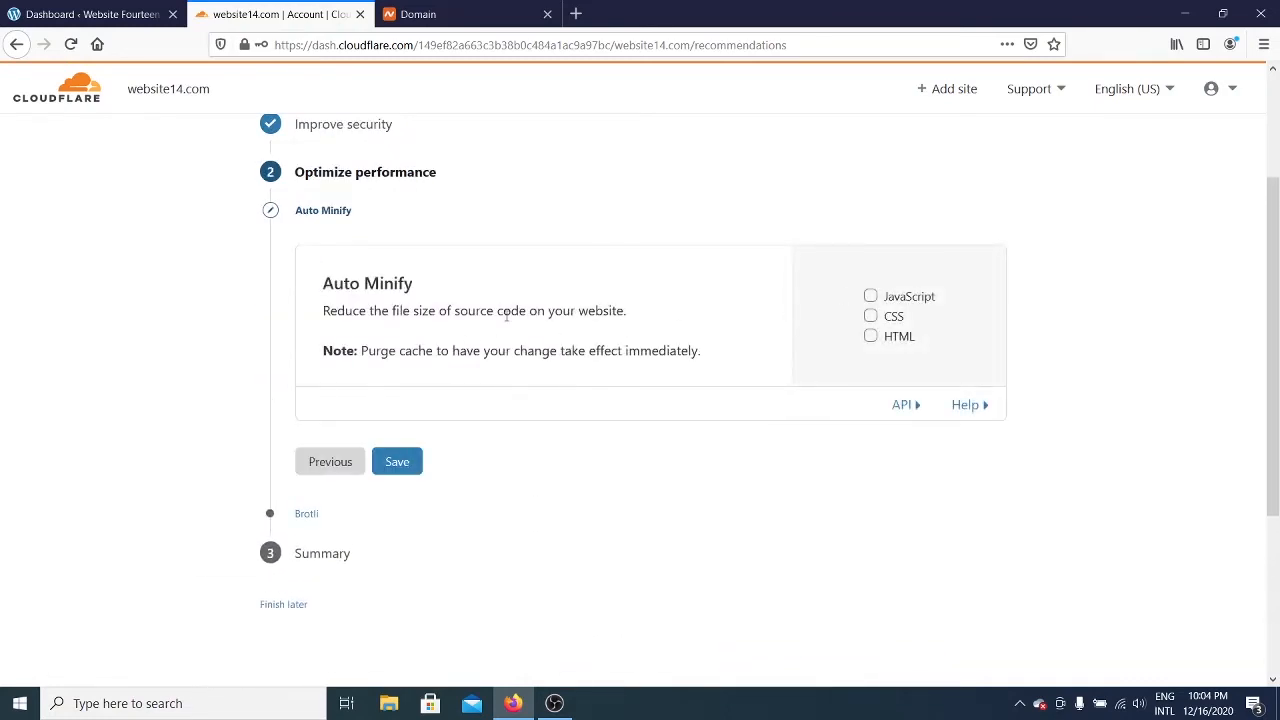
Step: Tick JavaScript and CSS under Auto Minify, save, and review the Brotli setting
left_click_drag(709, 357, 320, 306)
left_click(378, 300)
left_click(907, 298)
left_click(893, 317)
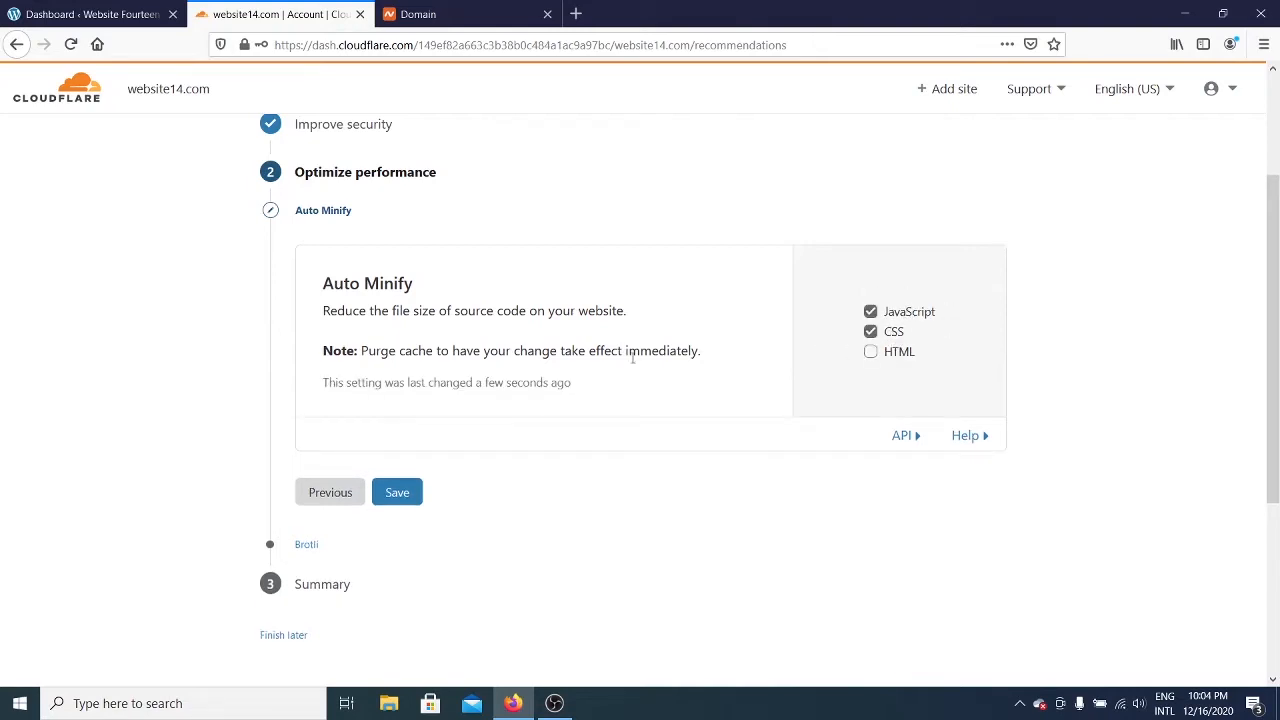
left_click(400, 492)
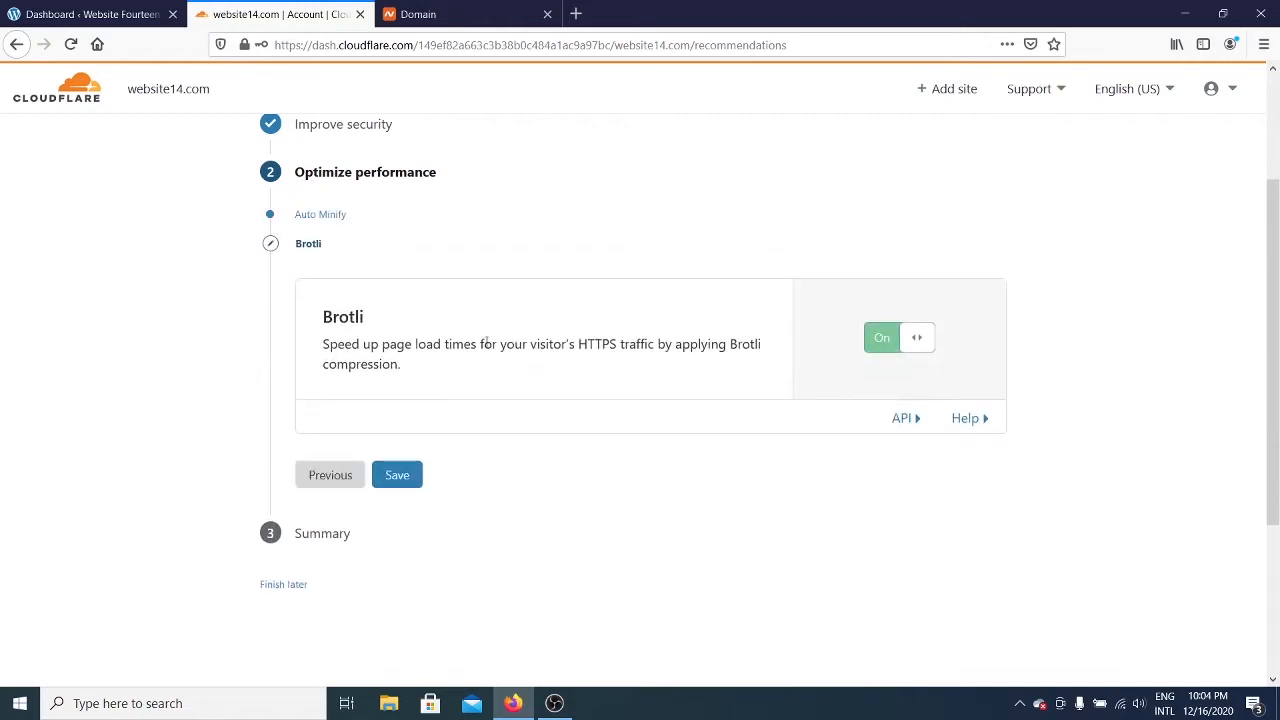
triple_click(407, 370)
left_click(488, 358)
Step: Save Brotli compression as on and finish the Quick Start Guide
left_click(397, 481)
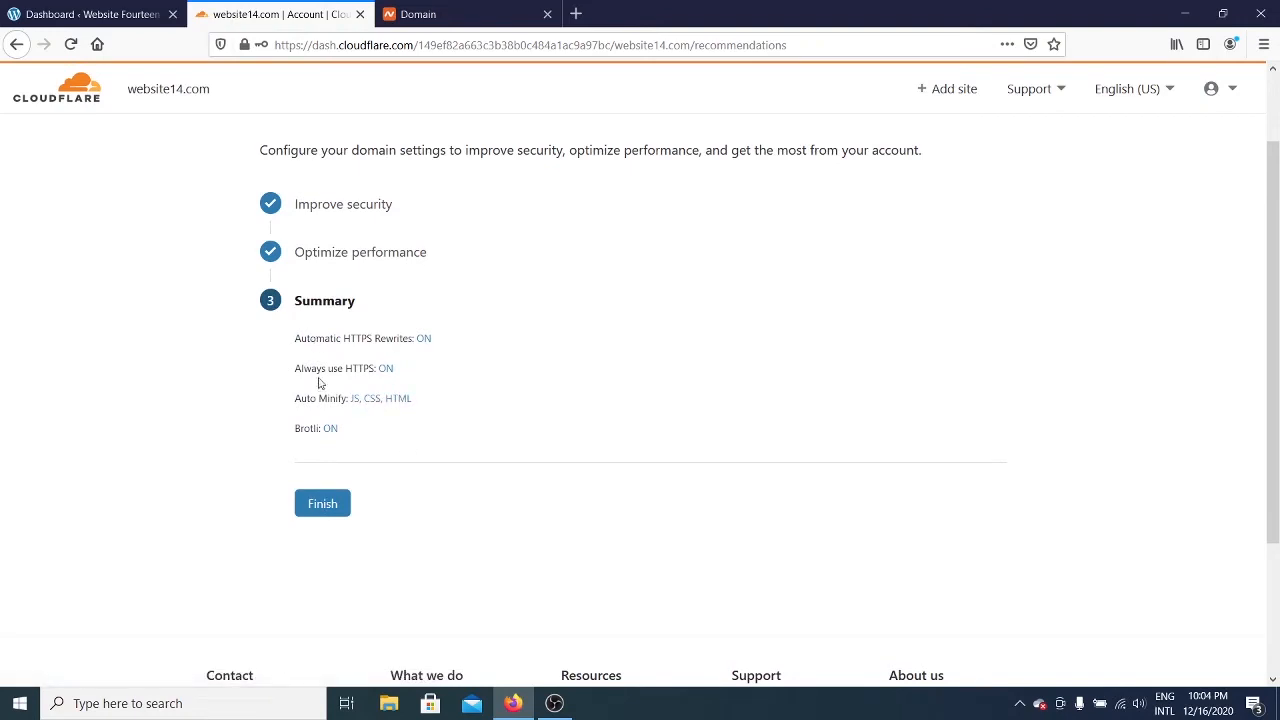
left_click(329, 506)
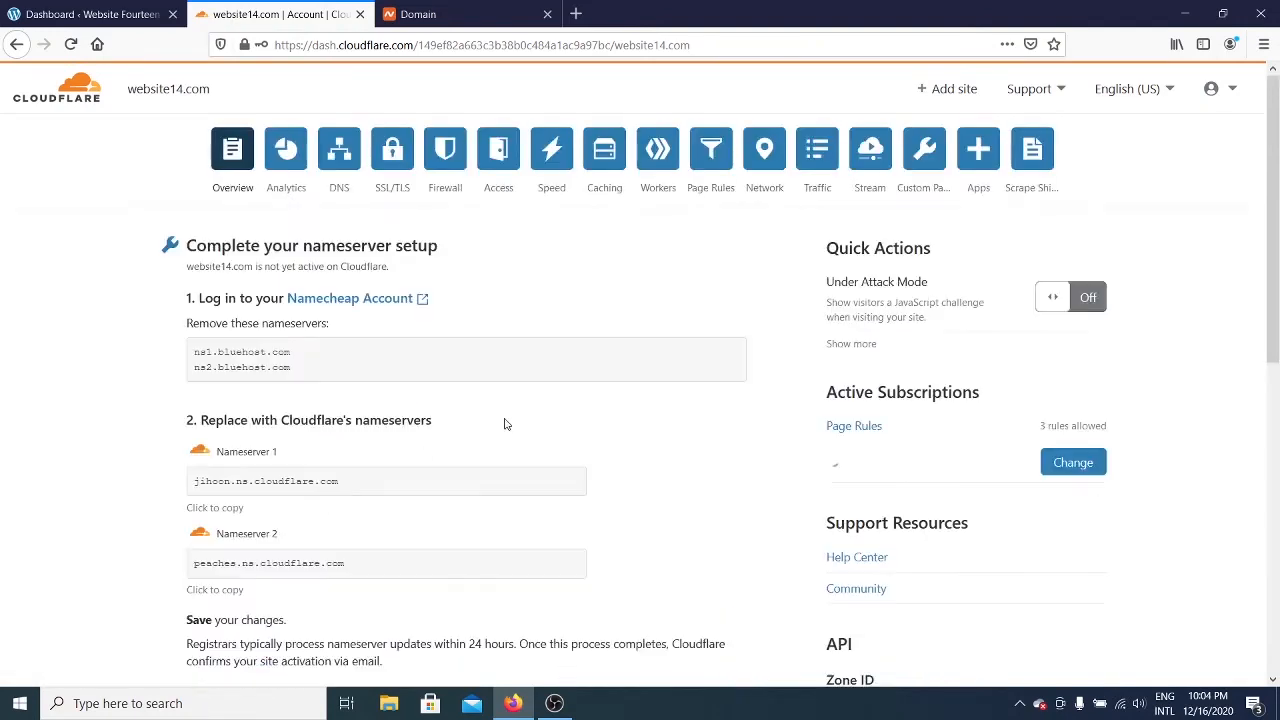
scroll(505, 424, "down", 5)
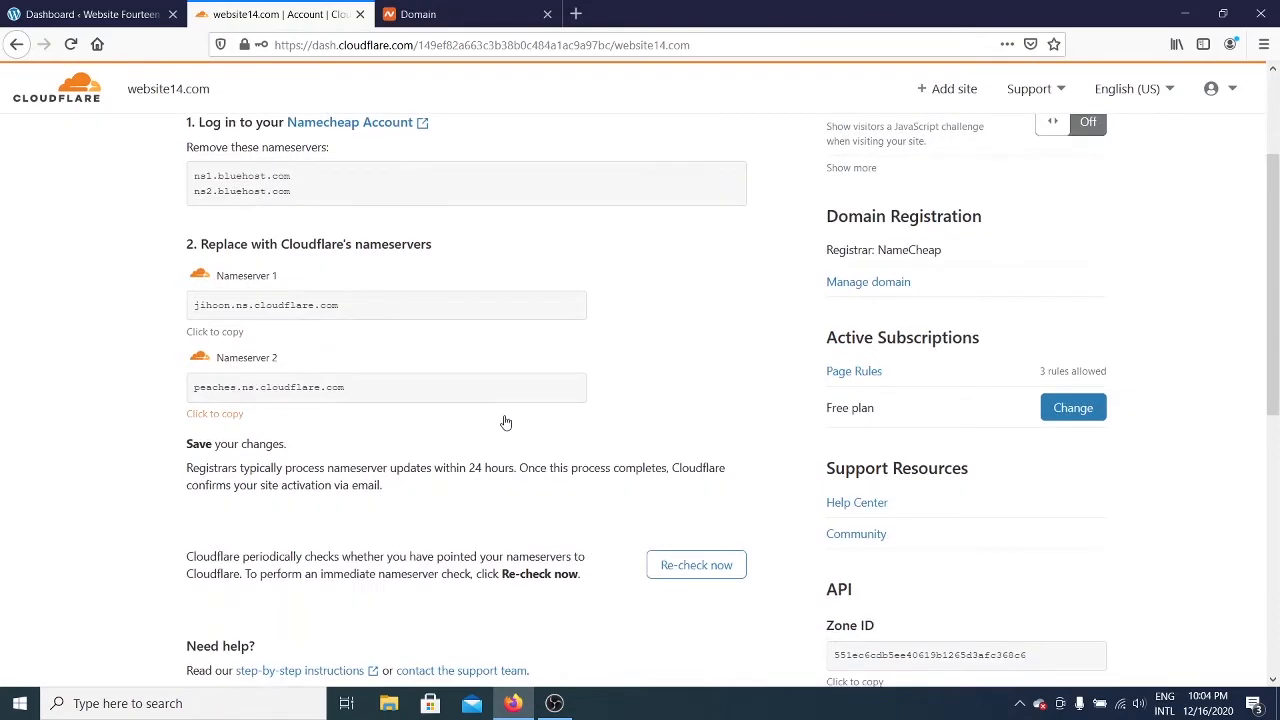
scroll(500, 425, "up", 4)
scroll(500, 425, "down", 3)
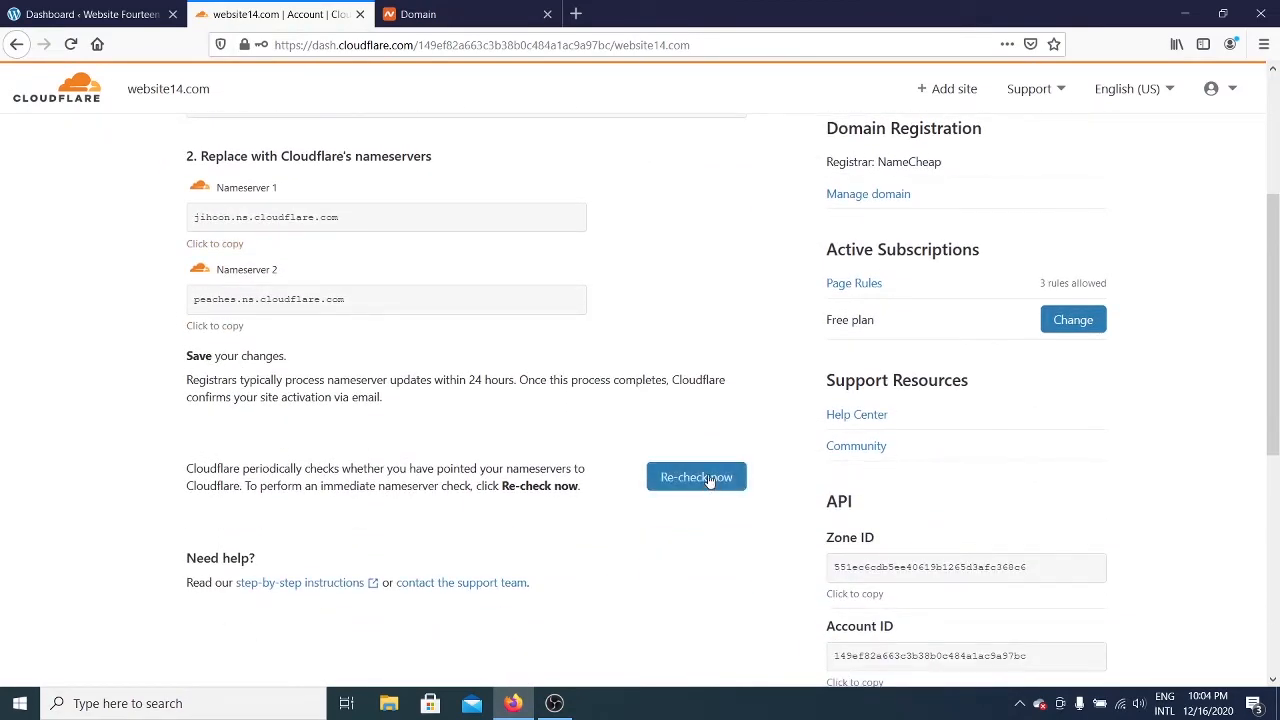
Step: Re-check the nameservers until the overview says Cloudflare is protecting website14.com
left_click(710, 483)
scroll(660, 490, "down", 2)
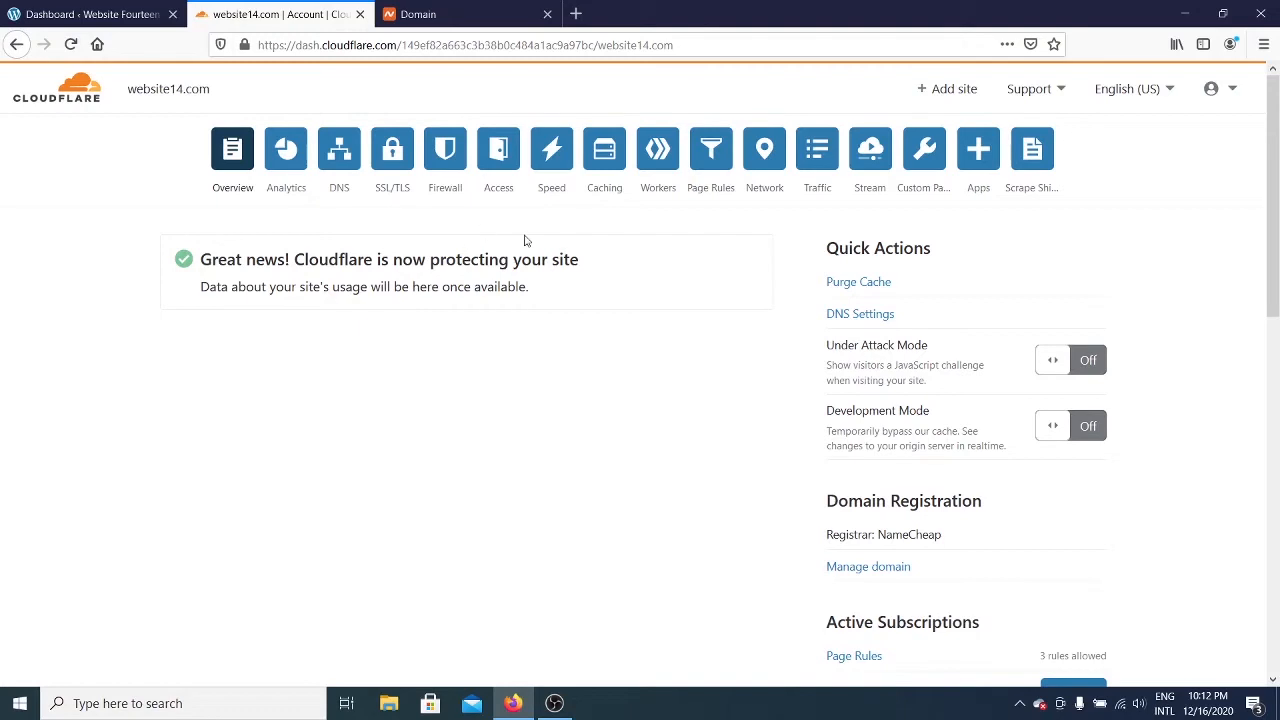
scroll(760, 411, "down", 4)
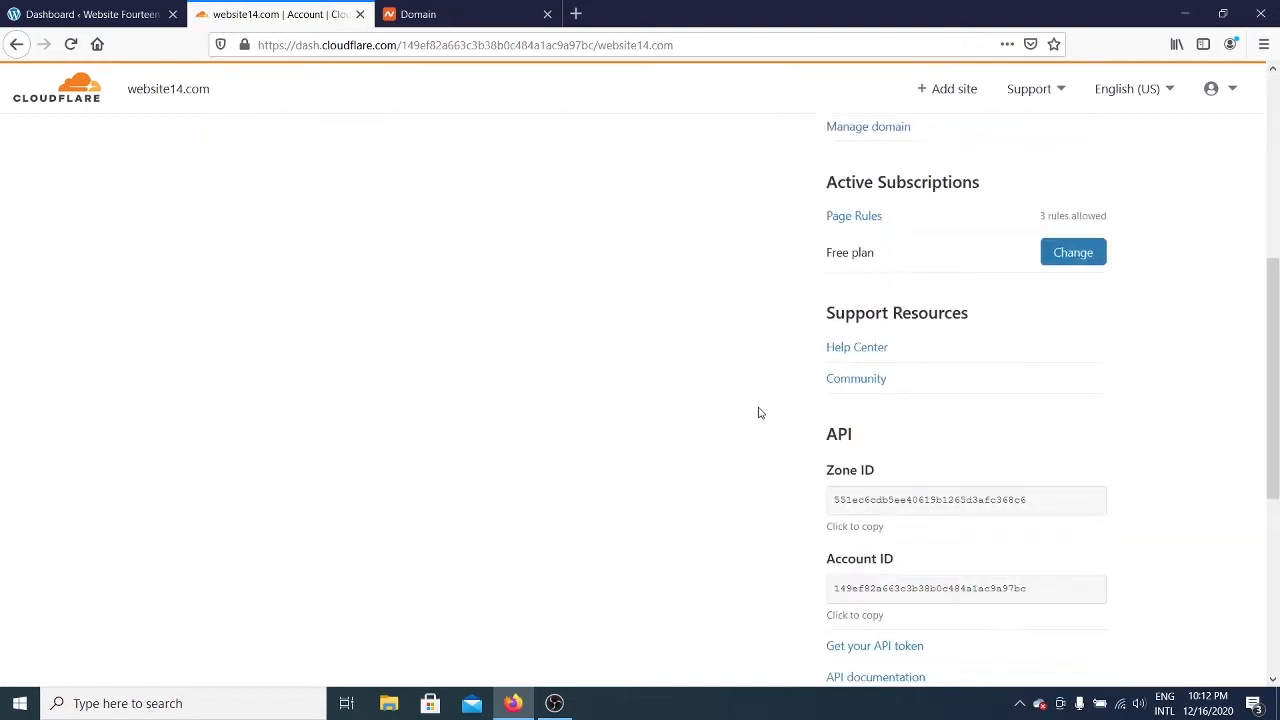
scroll(557, 394, "up", 4)
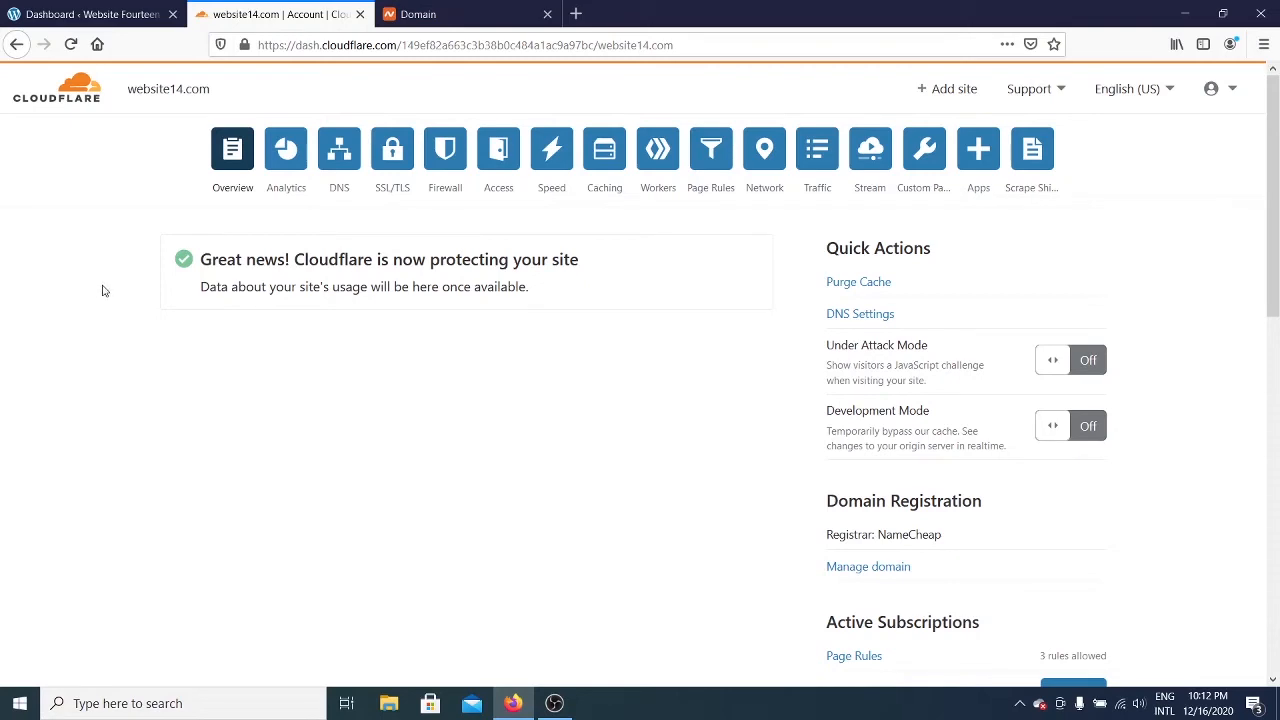
Step: Search the WordPress plugin directory for the Cloudflare plugin
left_click(81, 8)
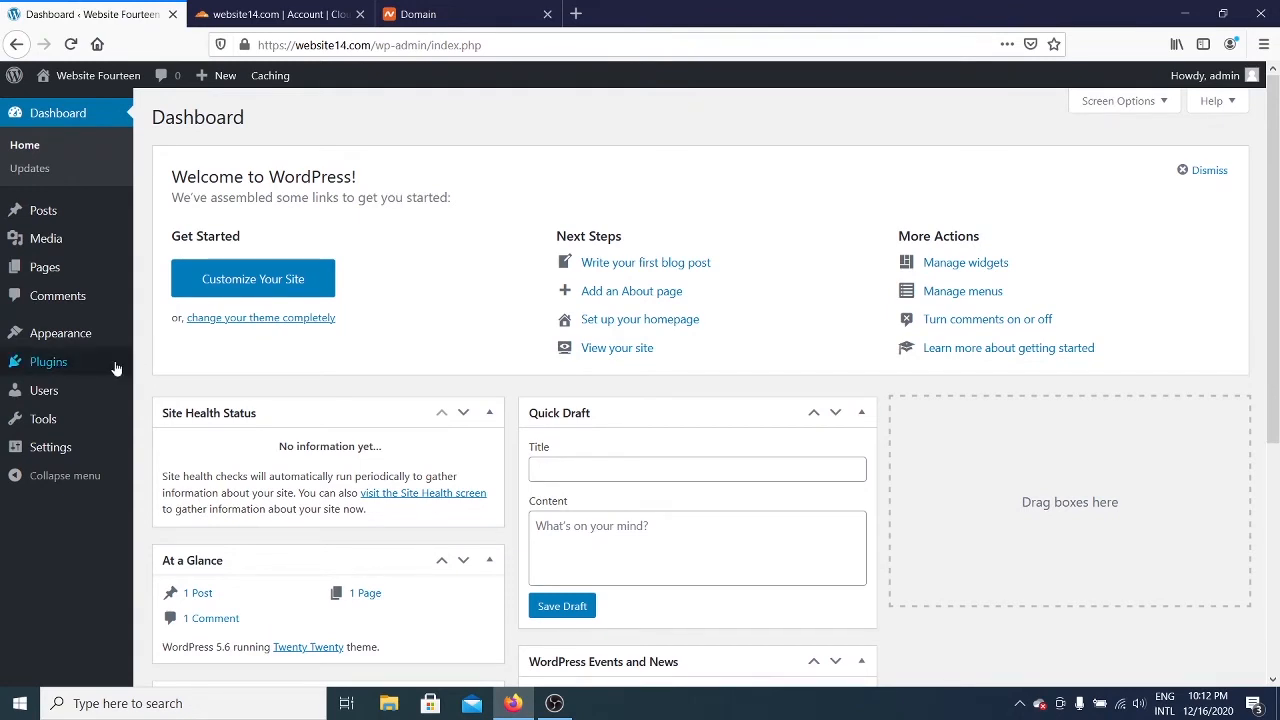
mouse_move(116, 370)
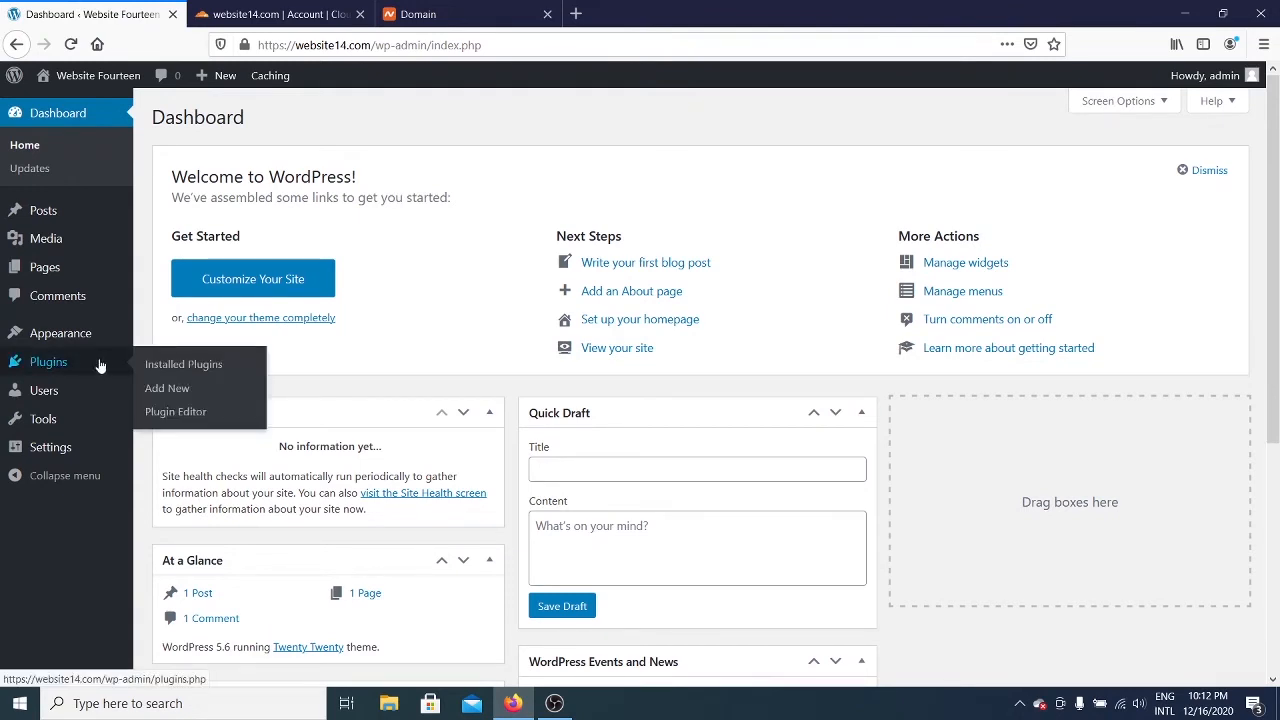
left_click(177, 389)
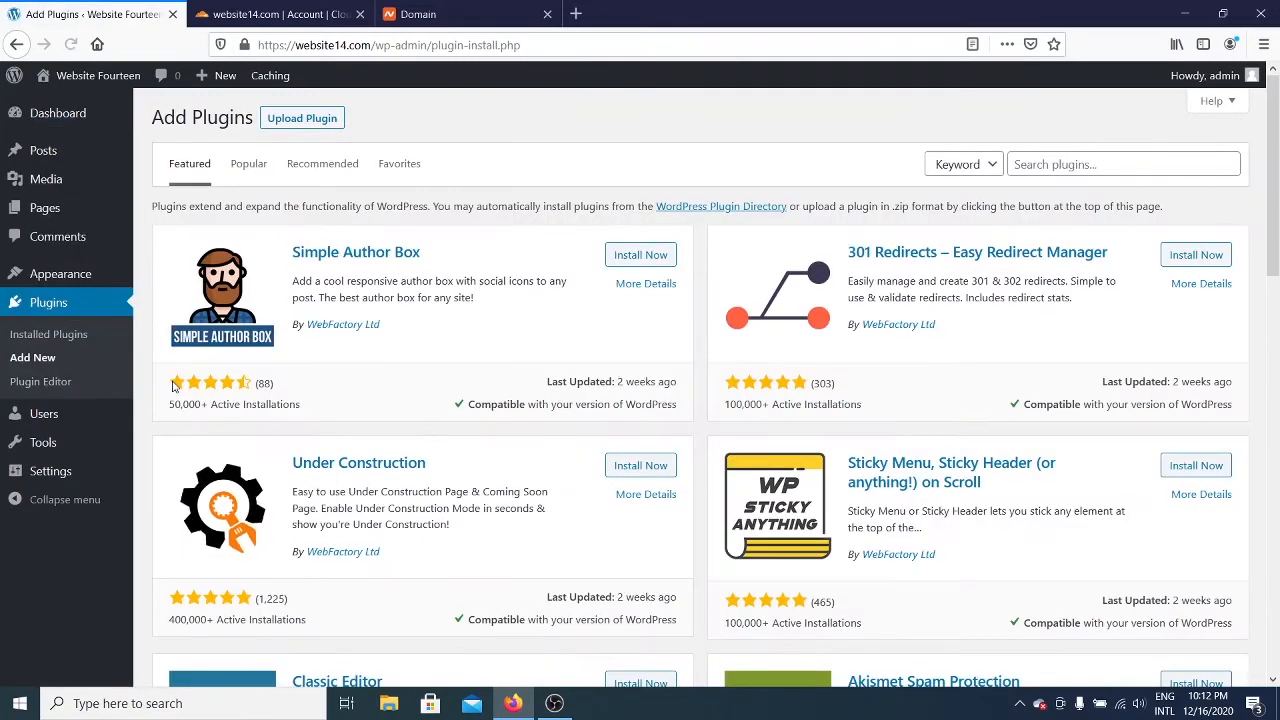
left_click(1094, 164)
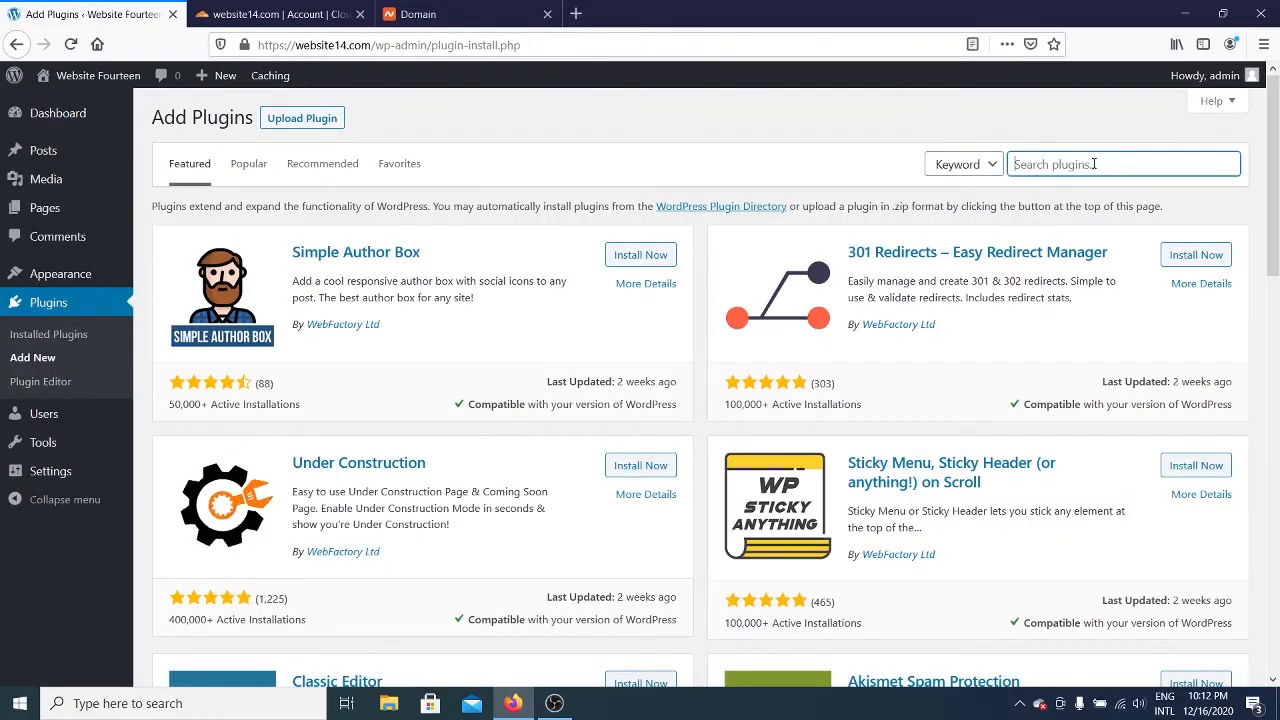
type("C")
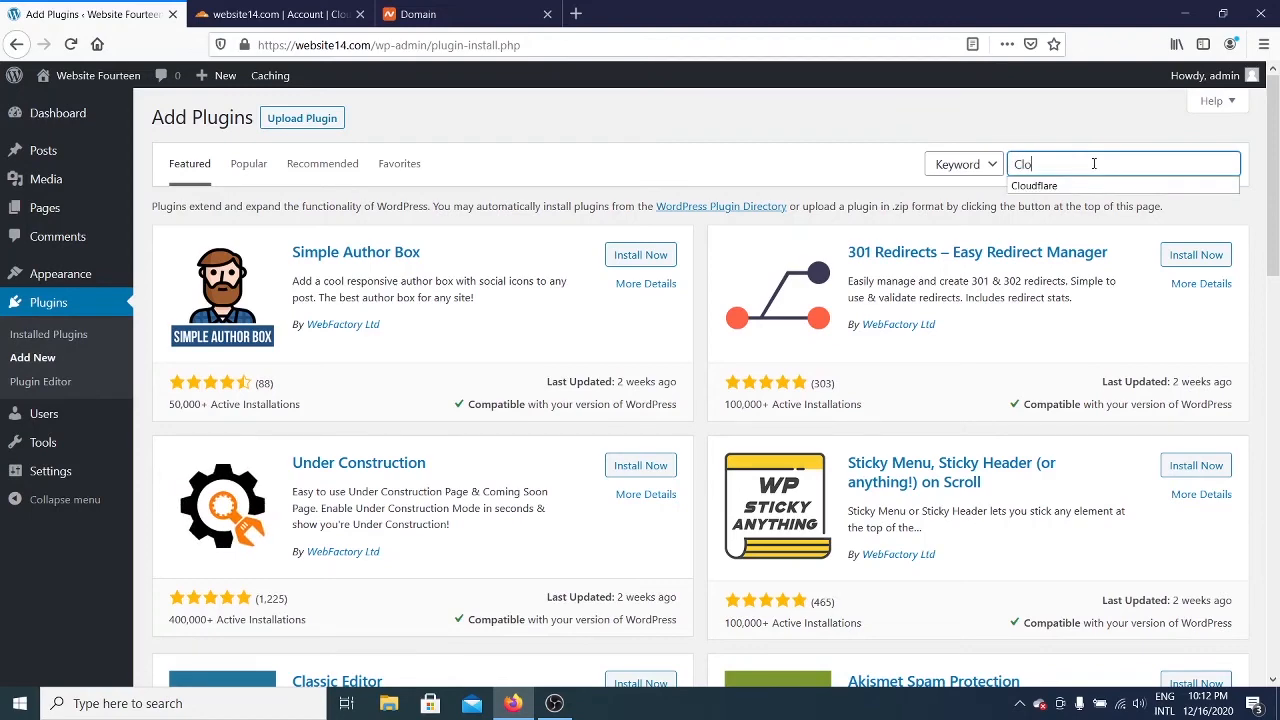
type("lo")
left_click(1094, 186)
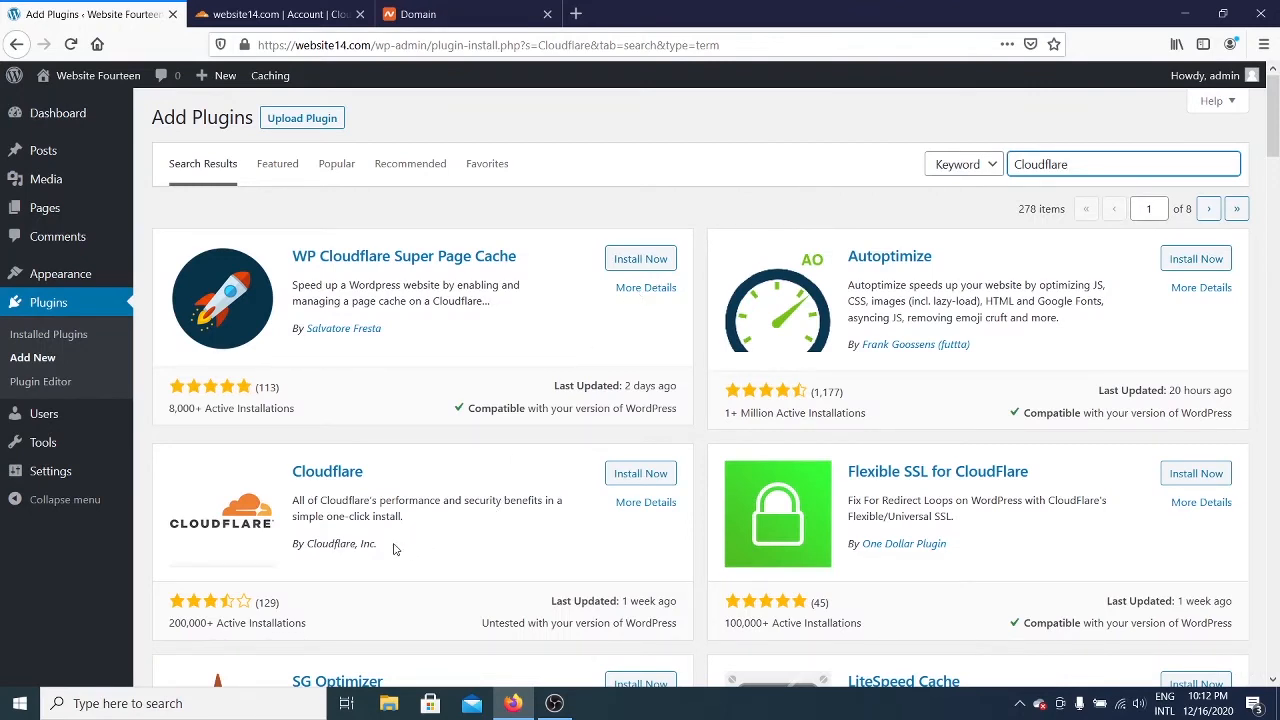
Step: Install and activate the official Cloudflare plugin by Cloudflare, Inc
left_click_drag(378, 546, 306, 546)
left_click(437, 538)
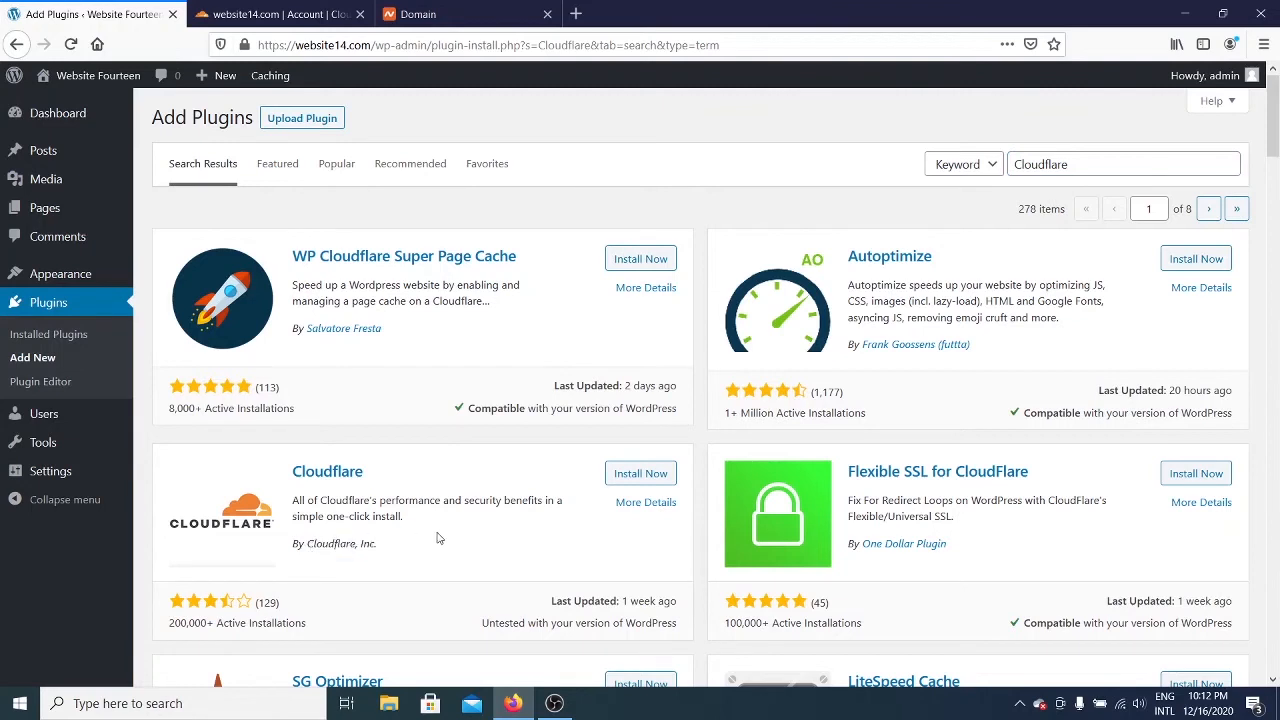
left_click(624, 476)
left_click(646, 475)
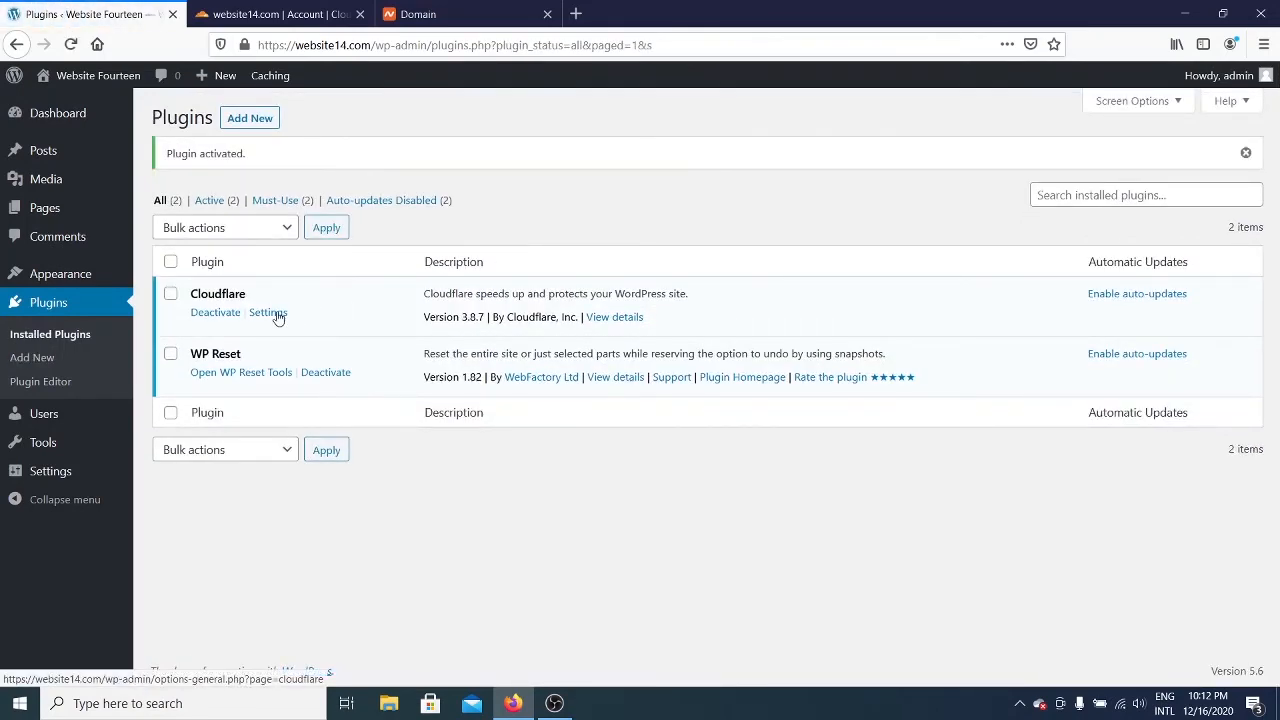
Step: From Settings > Cloudflare, choose sign-in with an existing account and enter the account e-mail
mouse_move(63, 477)
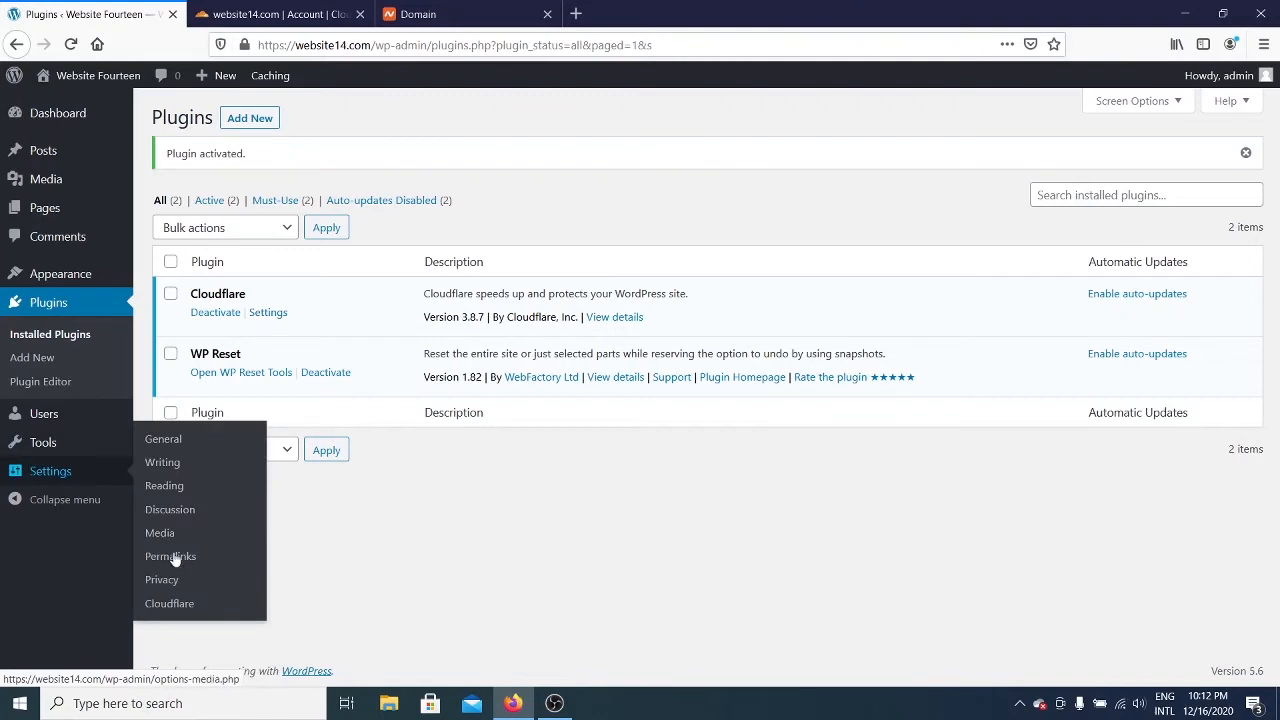
left_click(196, 606)
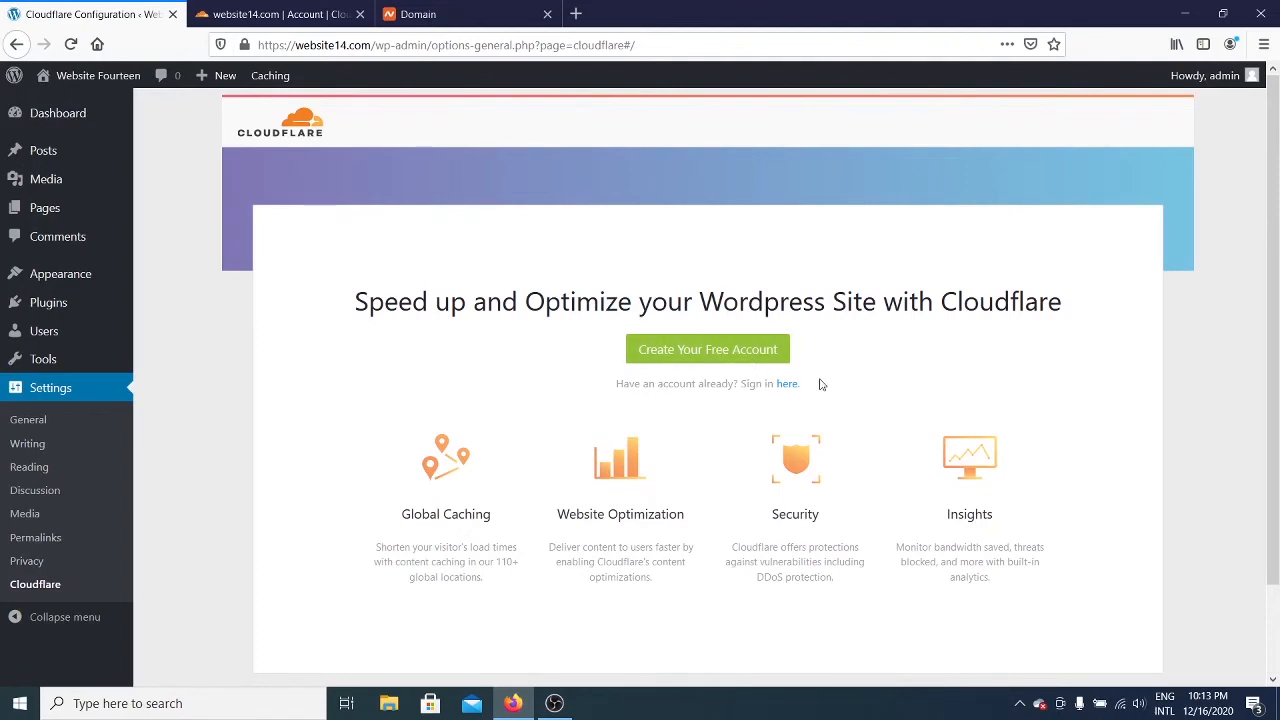
left_click(788, 386)
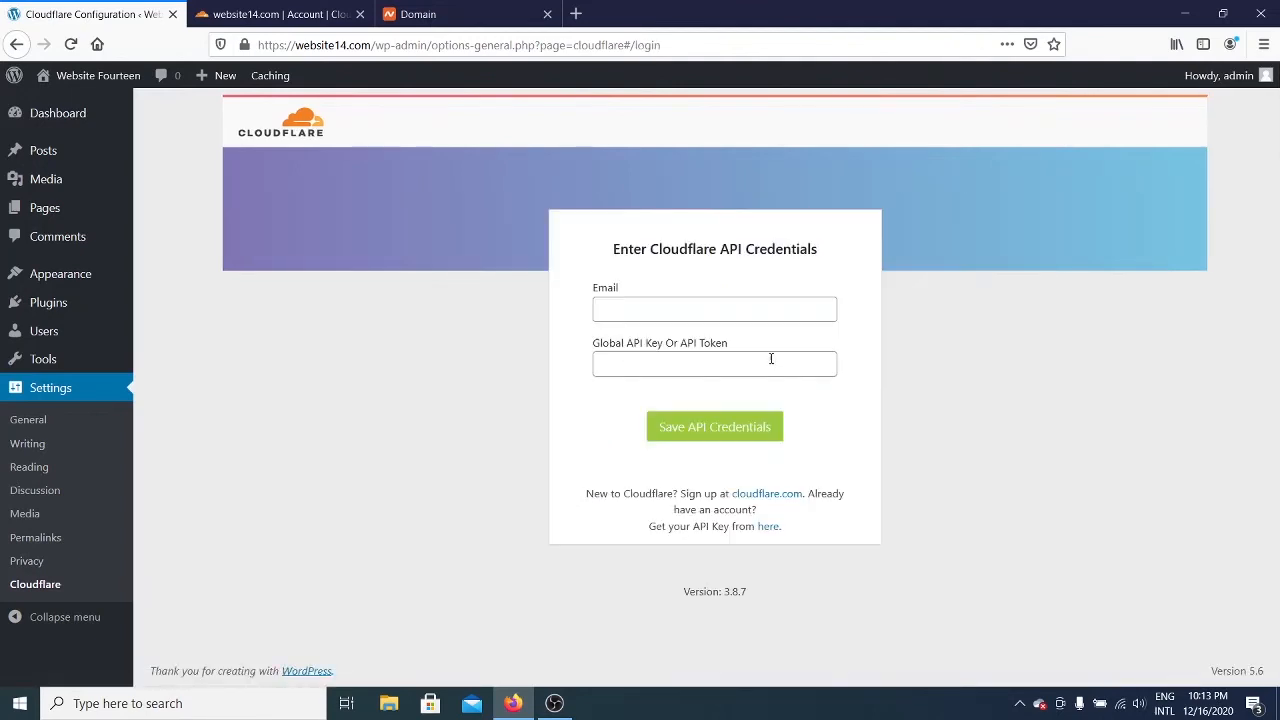
left_click(739, 310)
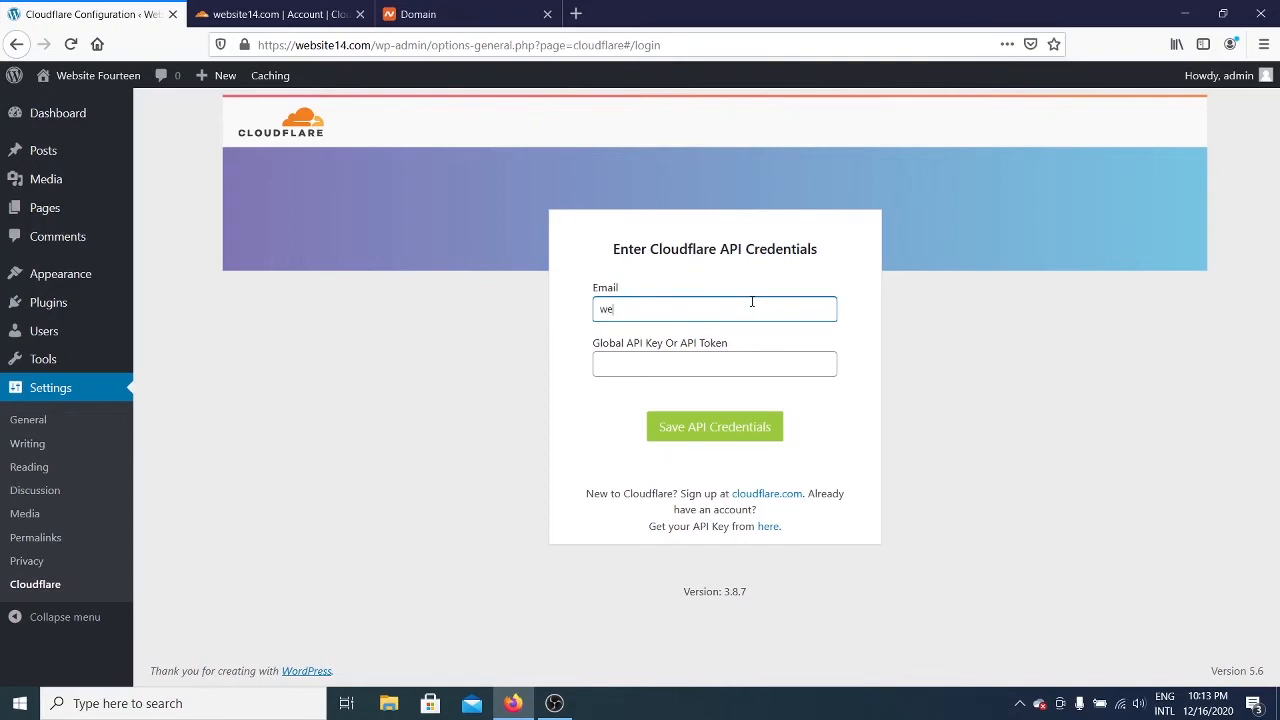
left_click(775, 357)
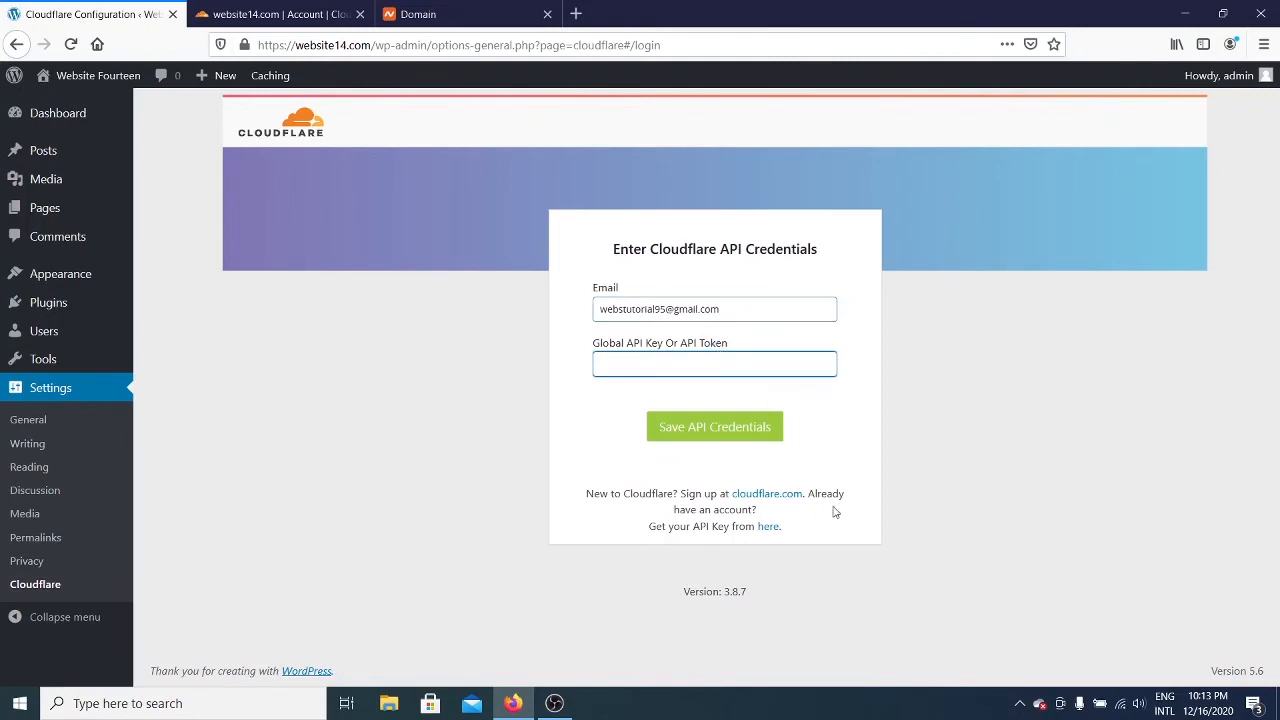
Step: Go to Cloudflare's API Tokens page
left_click(768, 526)
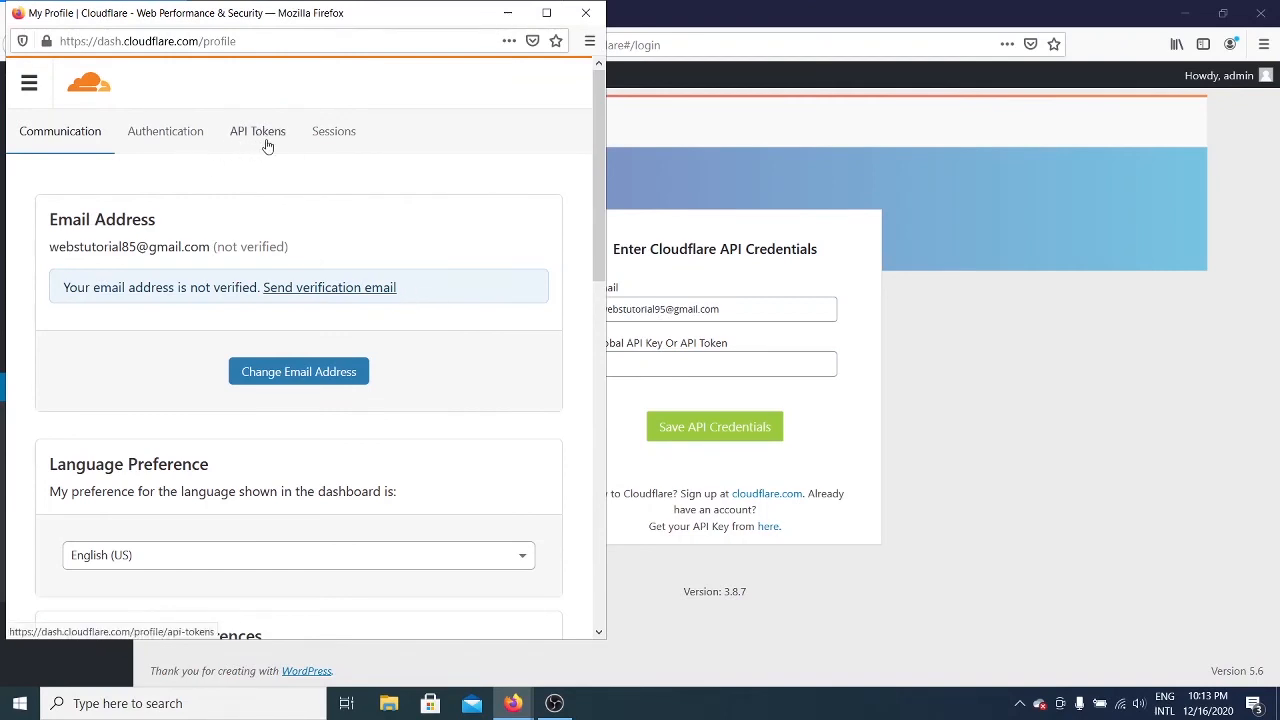
left_click(267, 146)
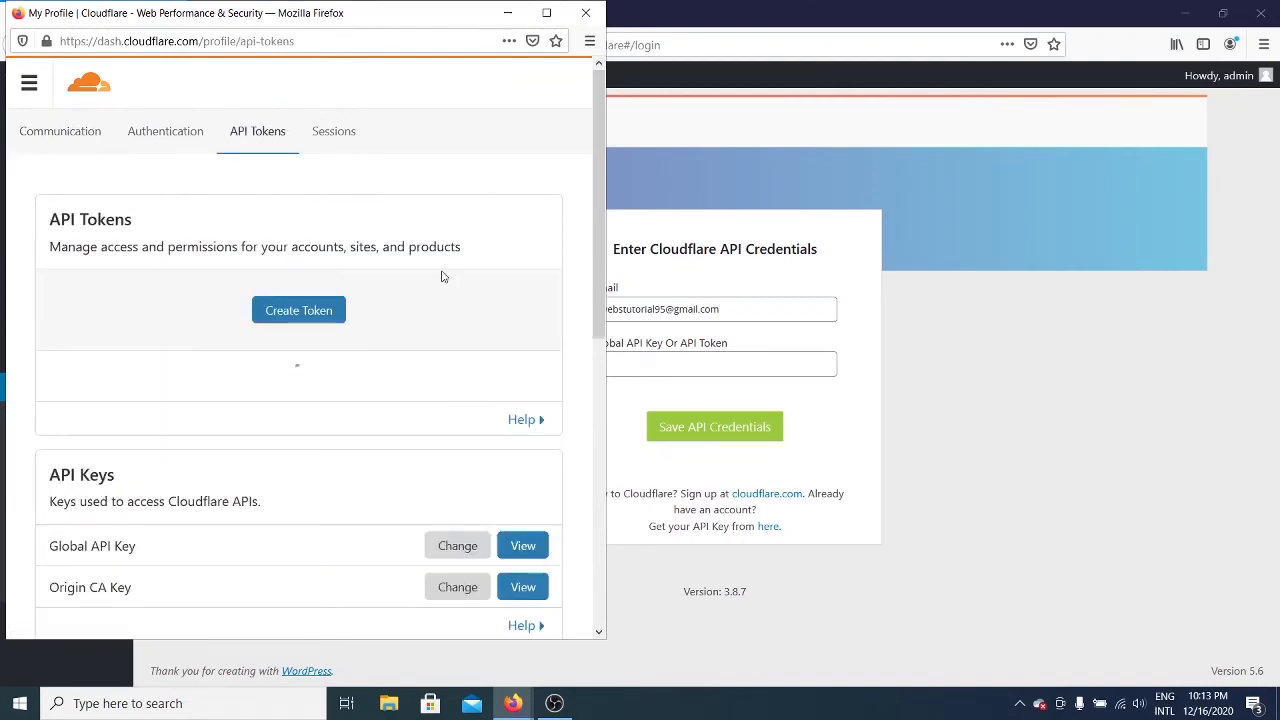
scroll(443, 276, "down", 3)
scroll(429, 277, "up", 2)
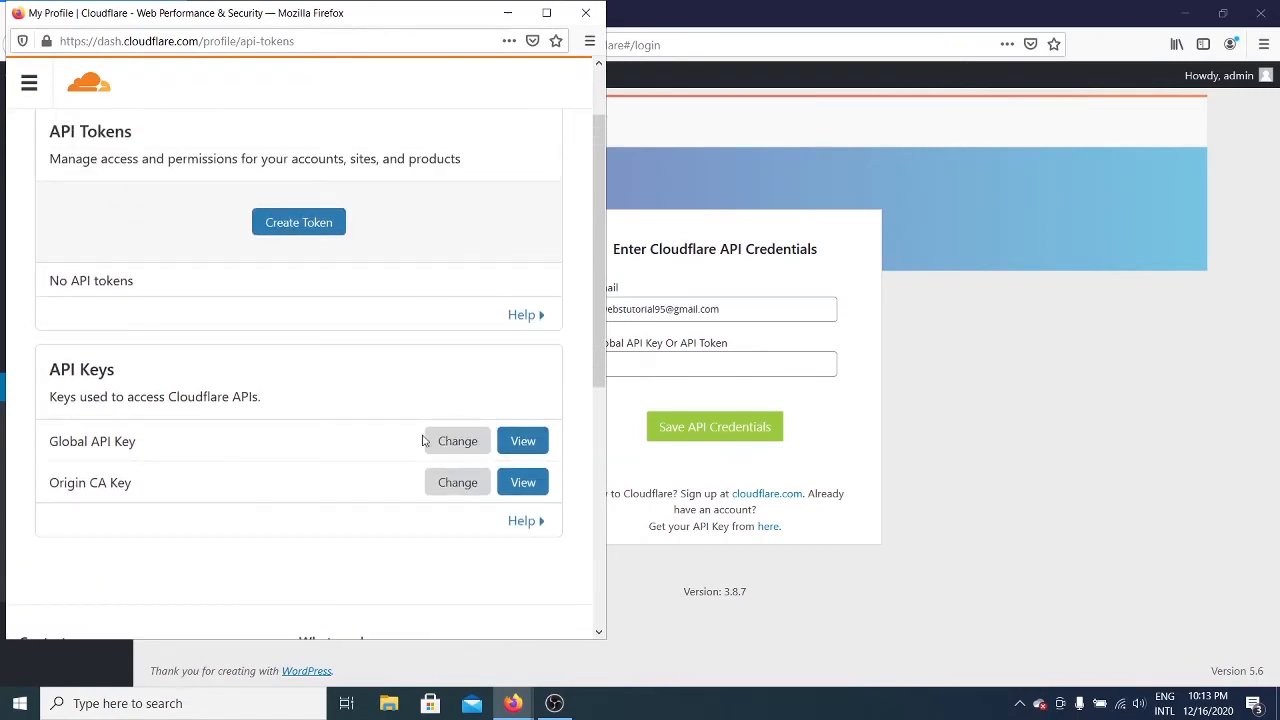
Step: Verify with the account password and human check to reveal the Global API Key
left_click(535, 447)
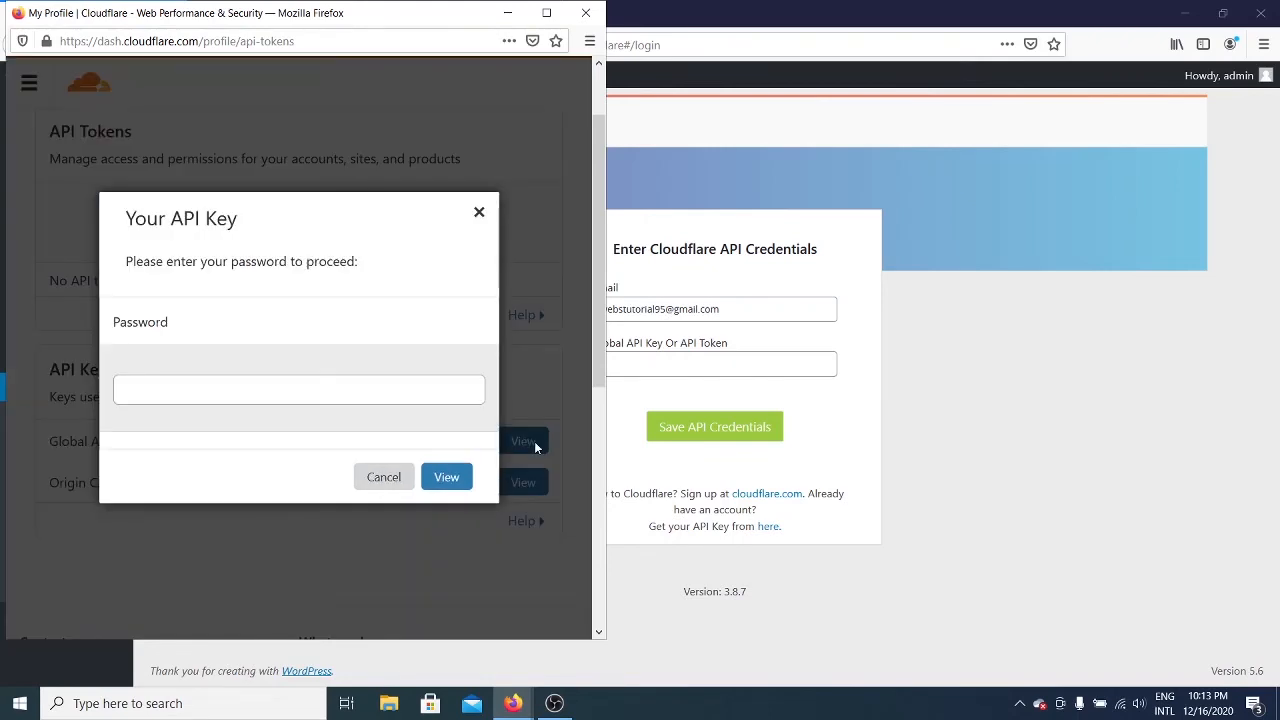
left_click(418, 393)
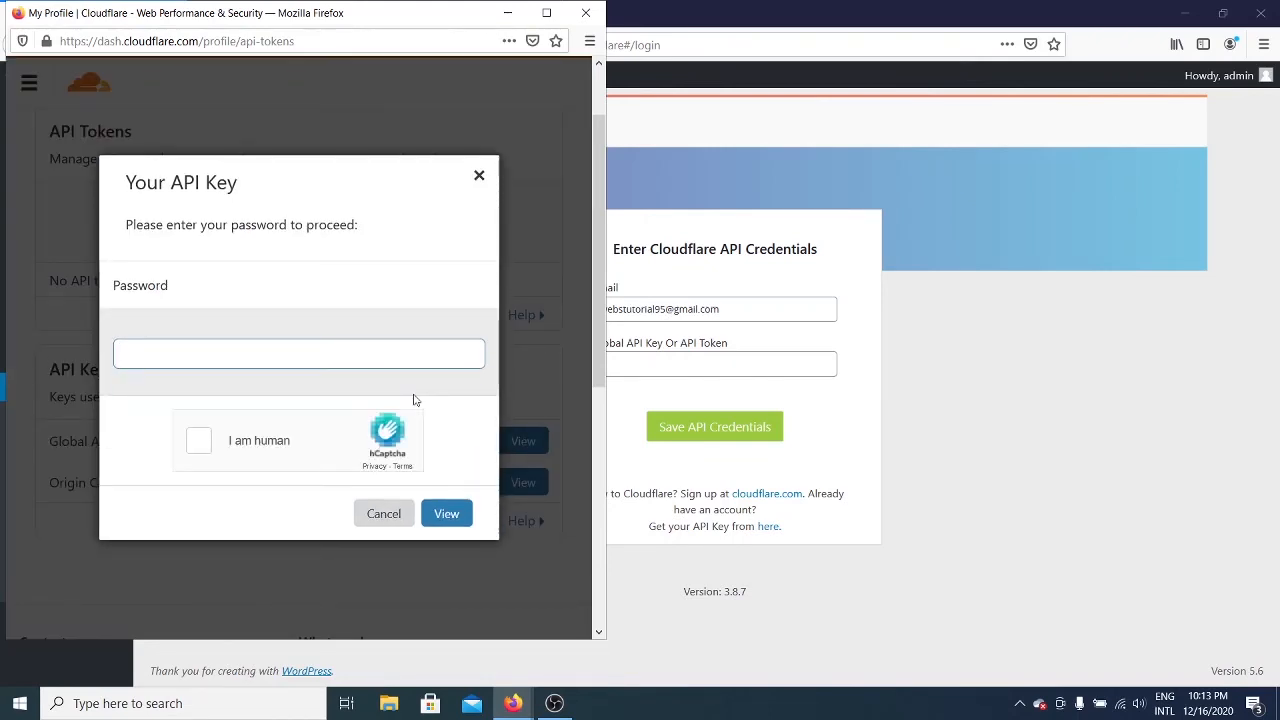
type("•••••••••")
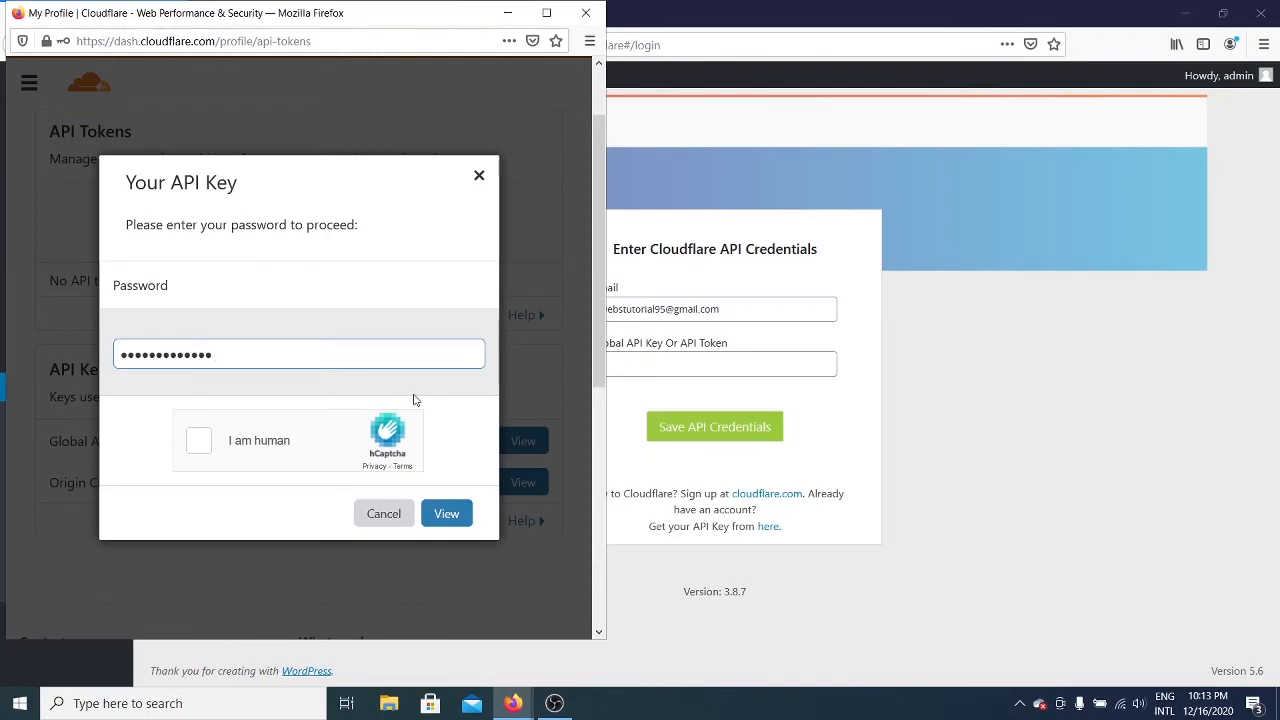
left_click(199, 441)
left_click(438, 515)
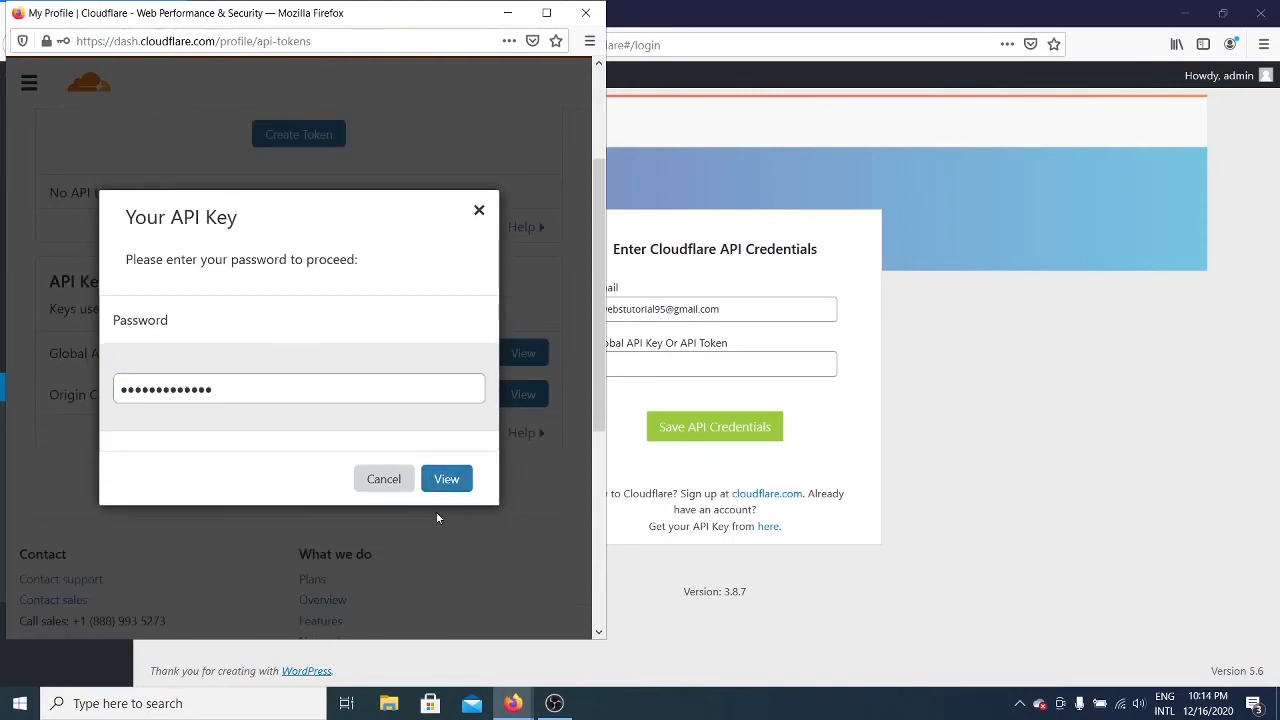
left_click(440, 477)
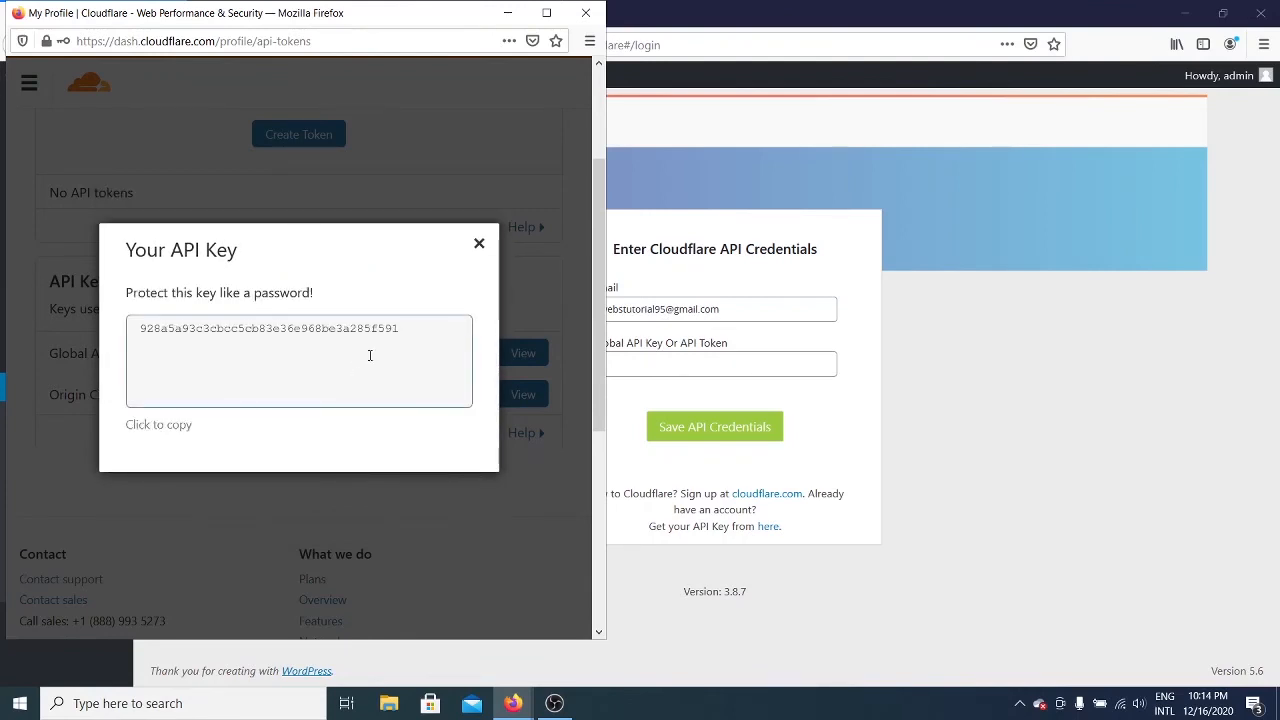
Step: Copy the Global API Key and return to the WordPress API Key field
left_click(426, 331)
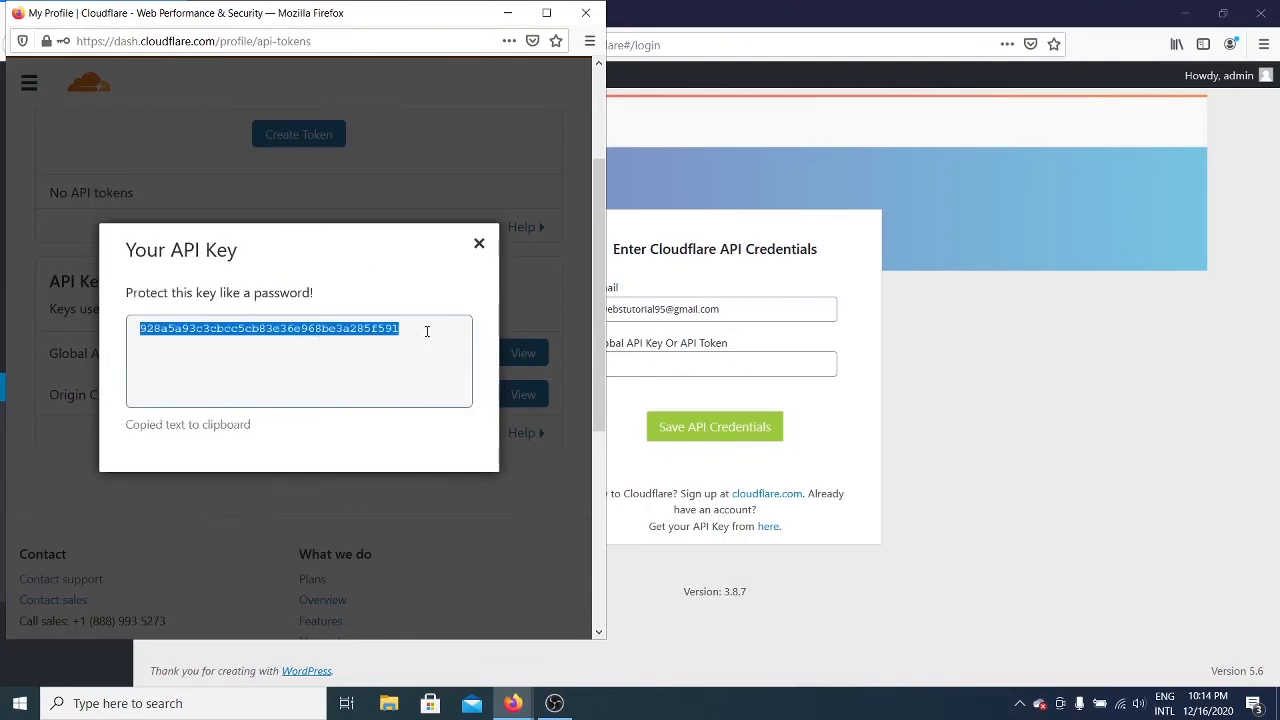
left_click(323, 334)
right_click(323, 334)
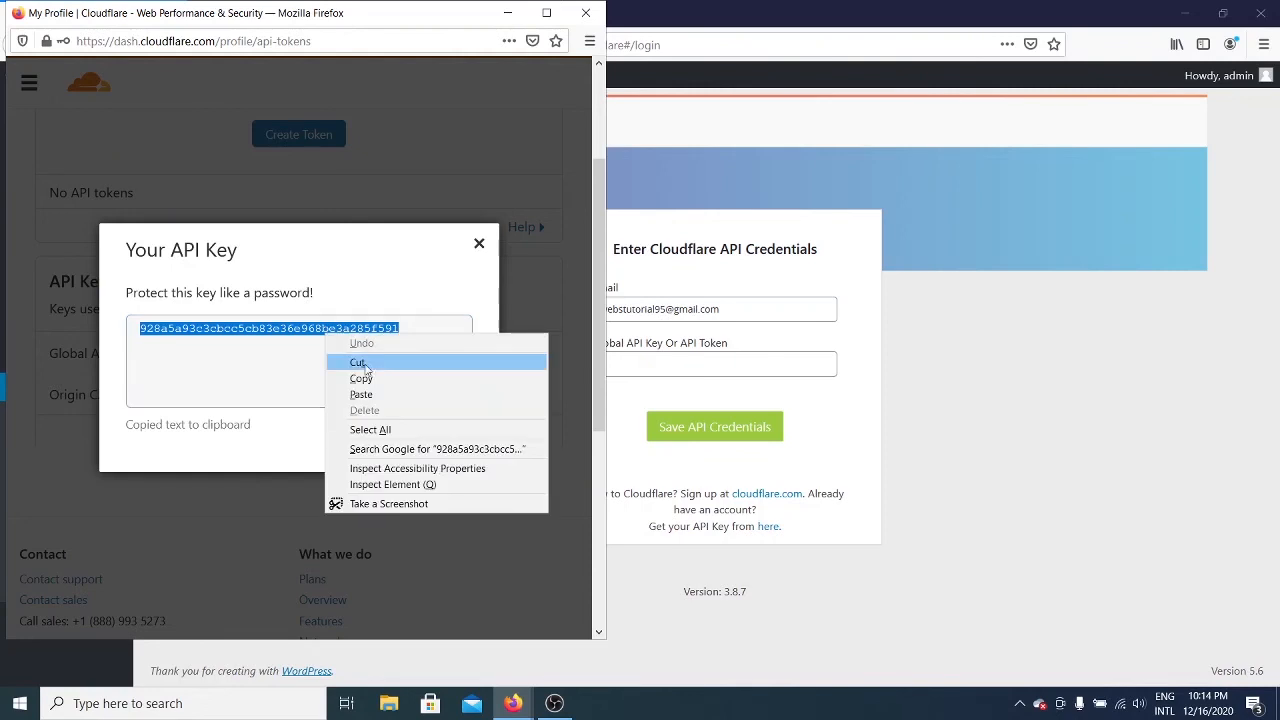
left_click(366, 374)
left_click(721, 360)
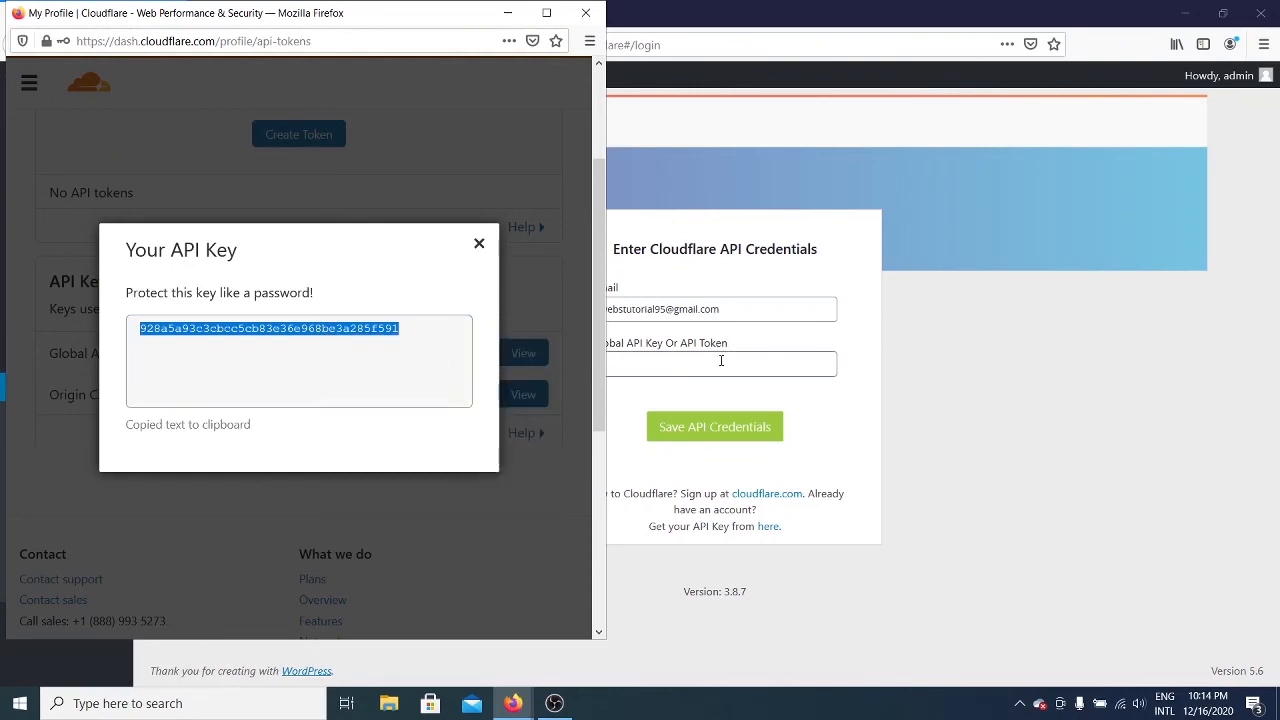
left_click(721, 360)
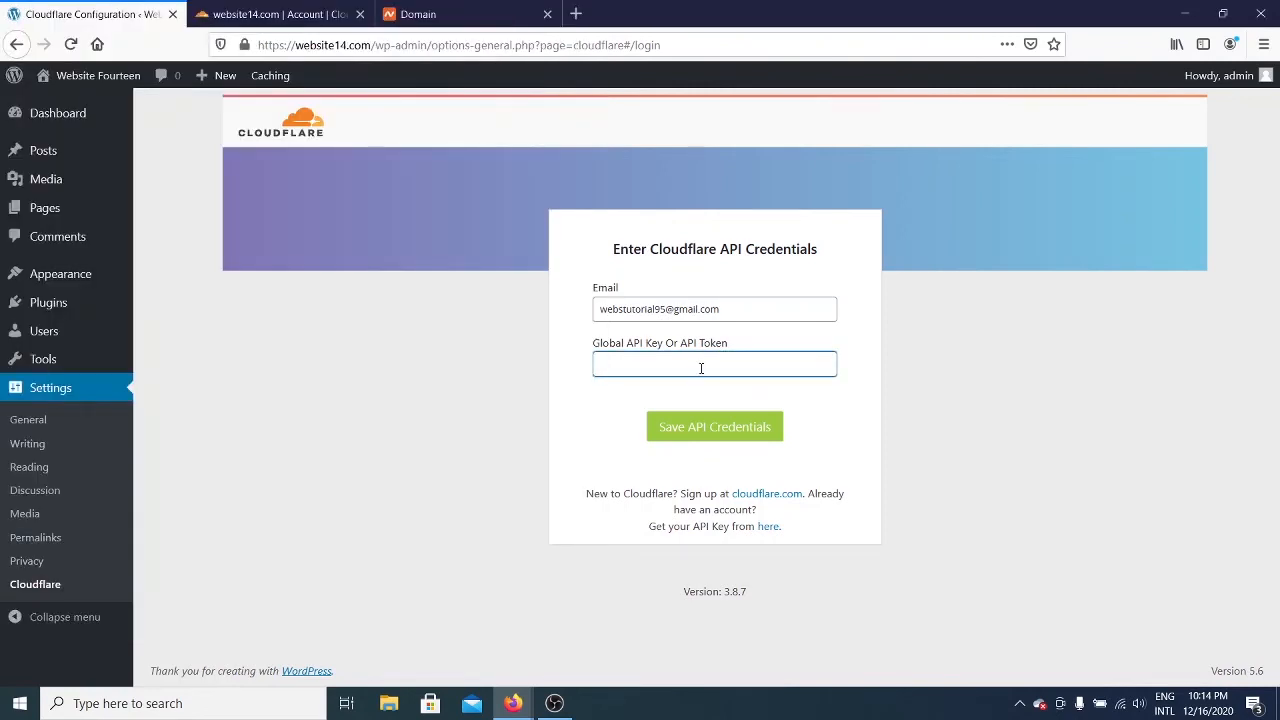
Step: Paste the Global API Key into the plugin and save the API credentials
right_click(701, 368)
left_click(766, 430)
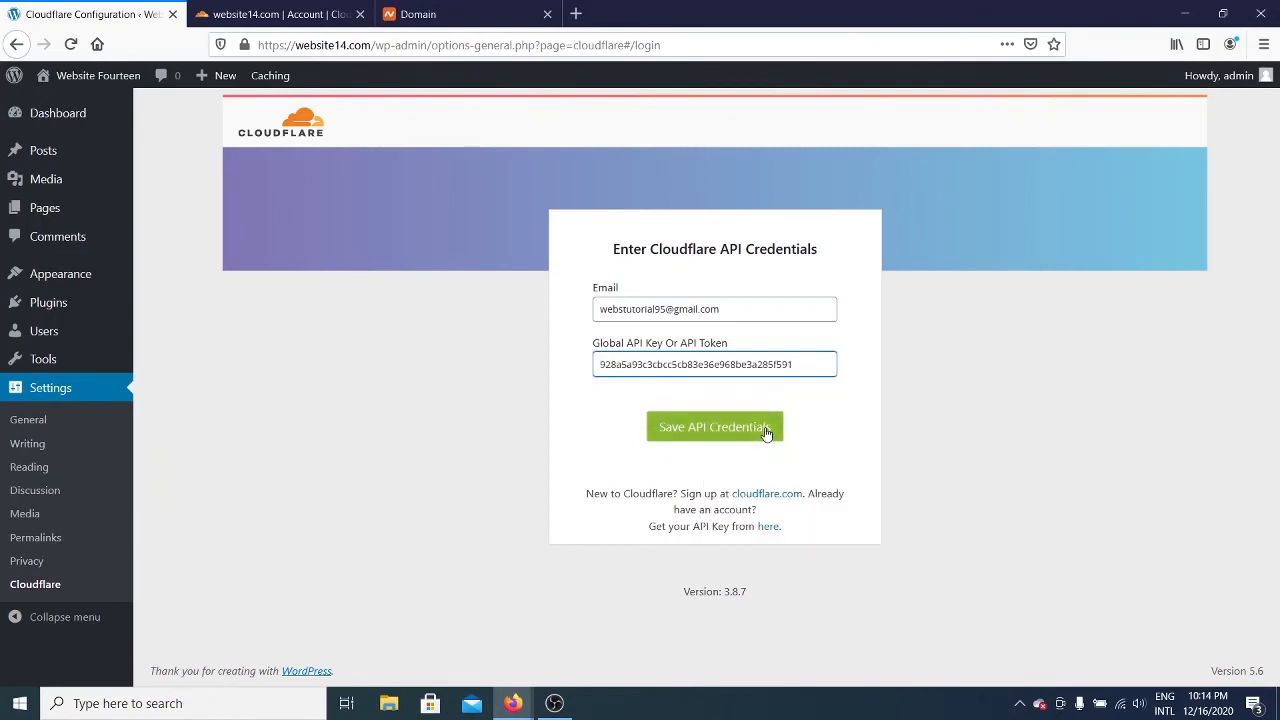
left_click(721, 436)
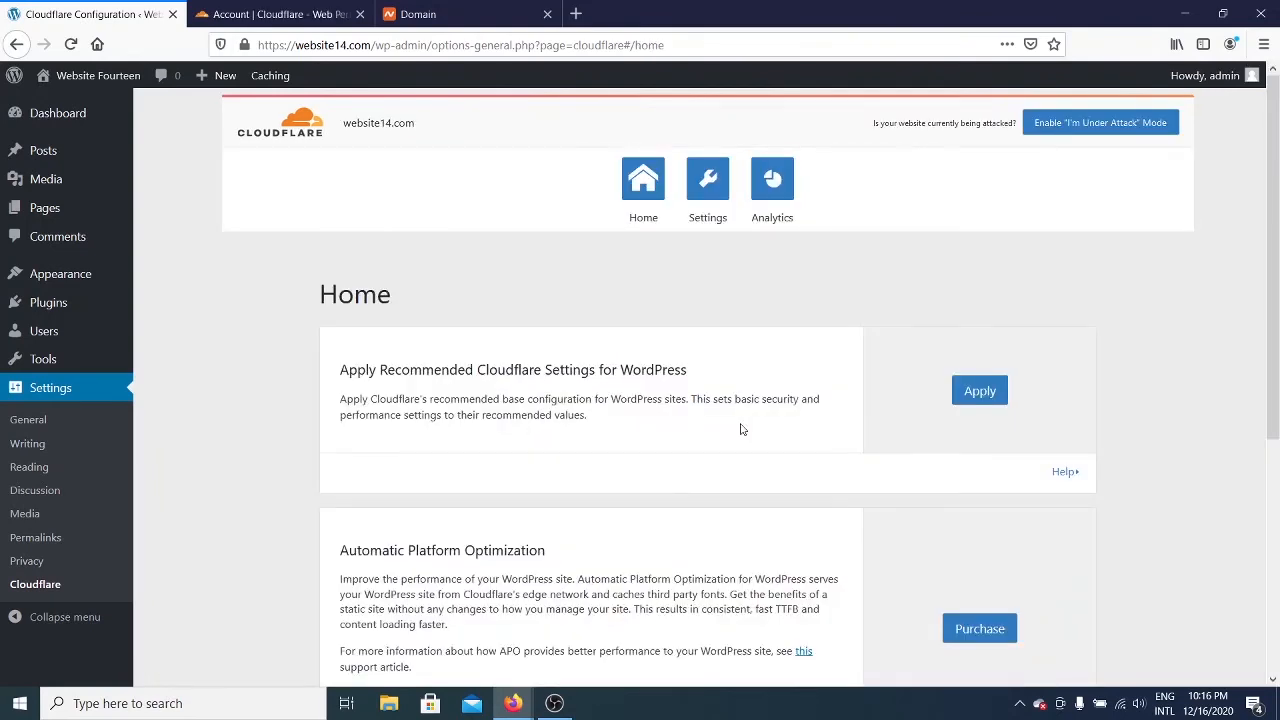
scroll(712, 412, "down", 2)
scroll(710, 411, "up", 2)
left_click_drag(345, 375, 556, 372)
left_click(638, 387)
Step: Apply Cloudflare's recommended WordPress settings and review the Speed settings page
left_click(985, 392)
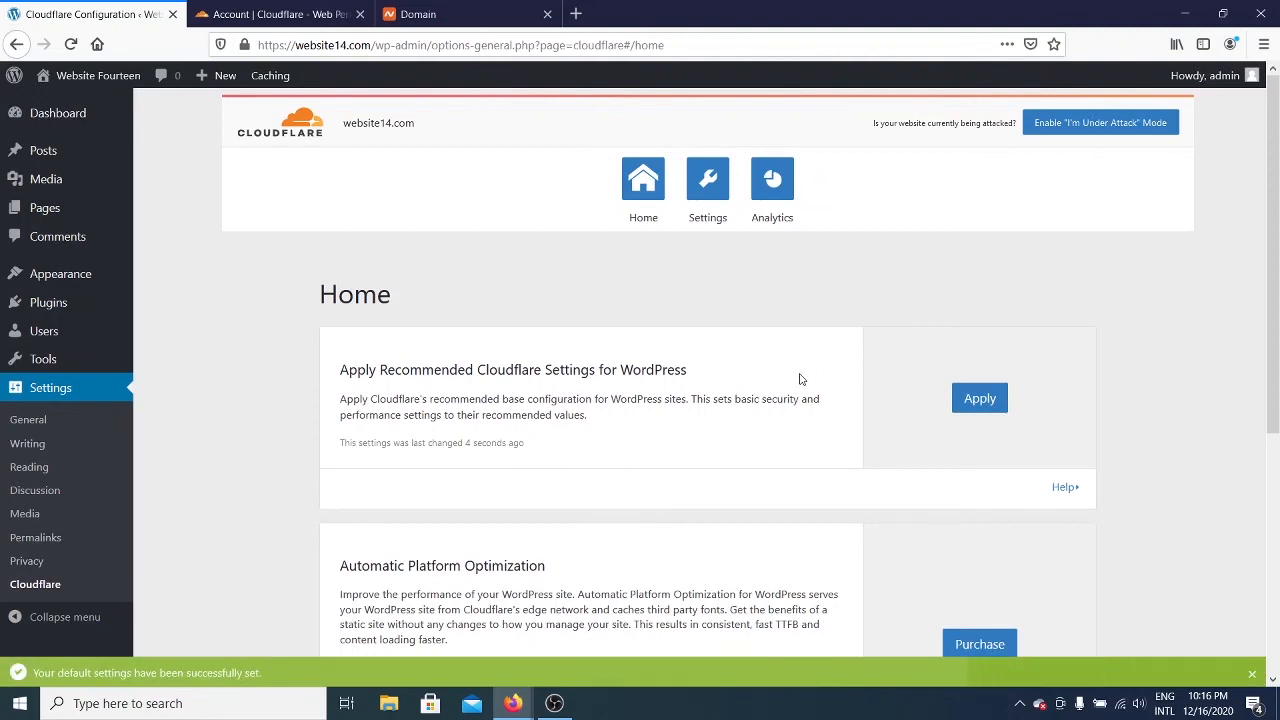
scroll(797, 376, "down", 1)
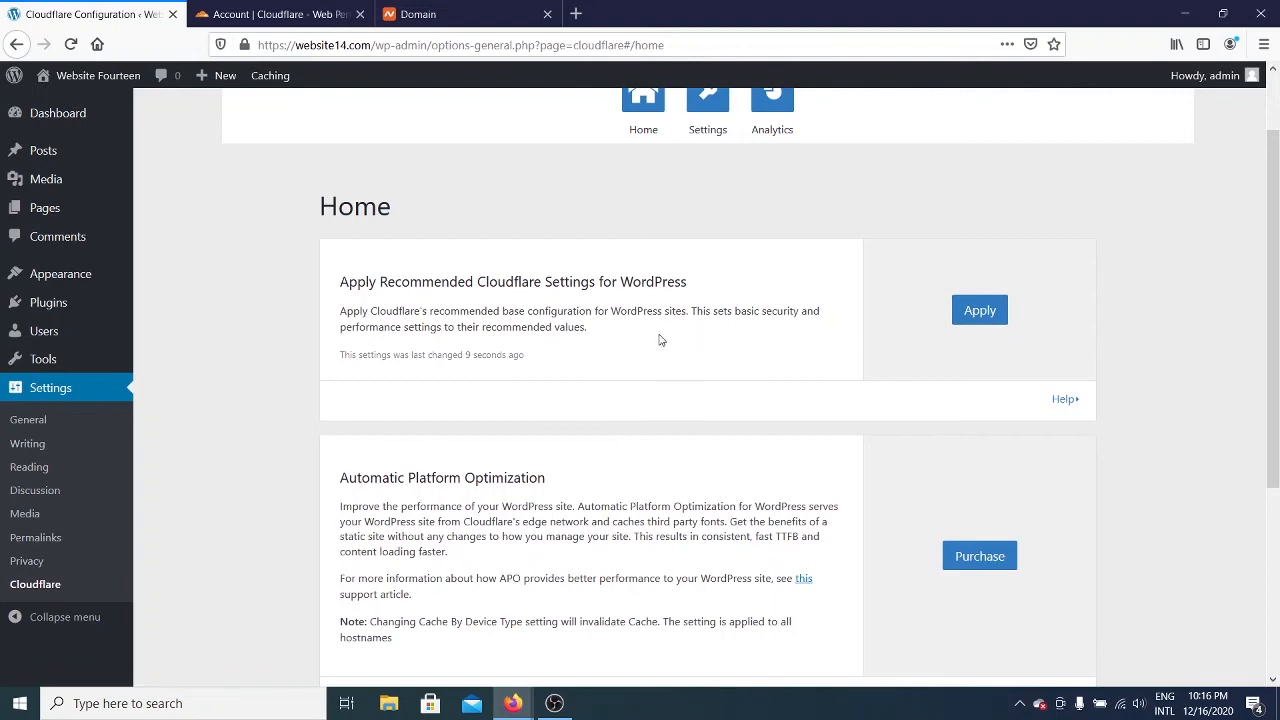
scroll(660, 337, "down", 2)
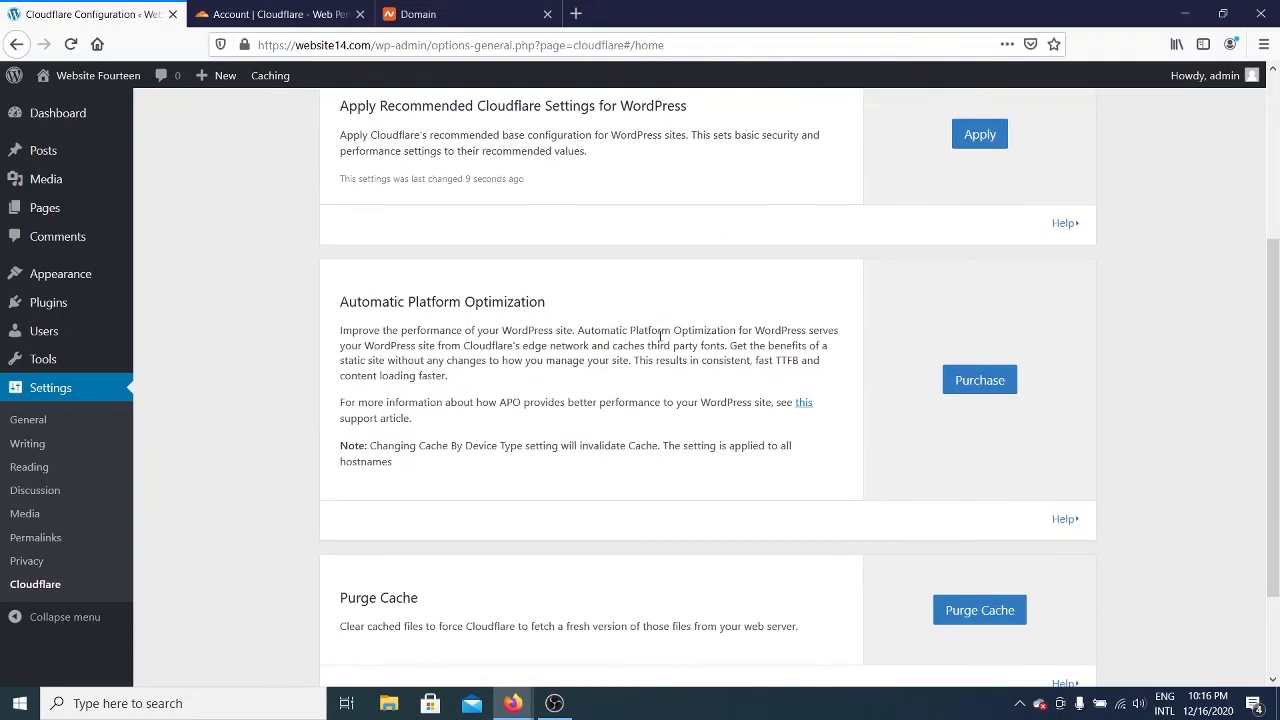
scroll(662, 337, "down", 2)
scroll(677, 486, "up", 5)
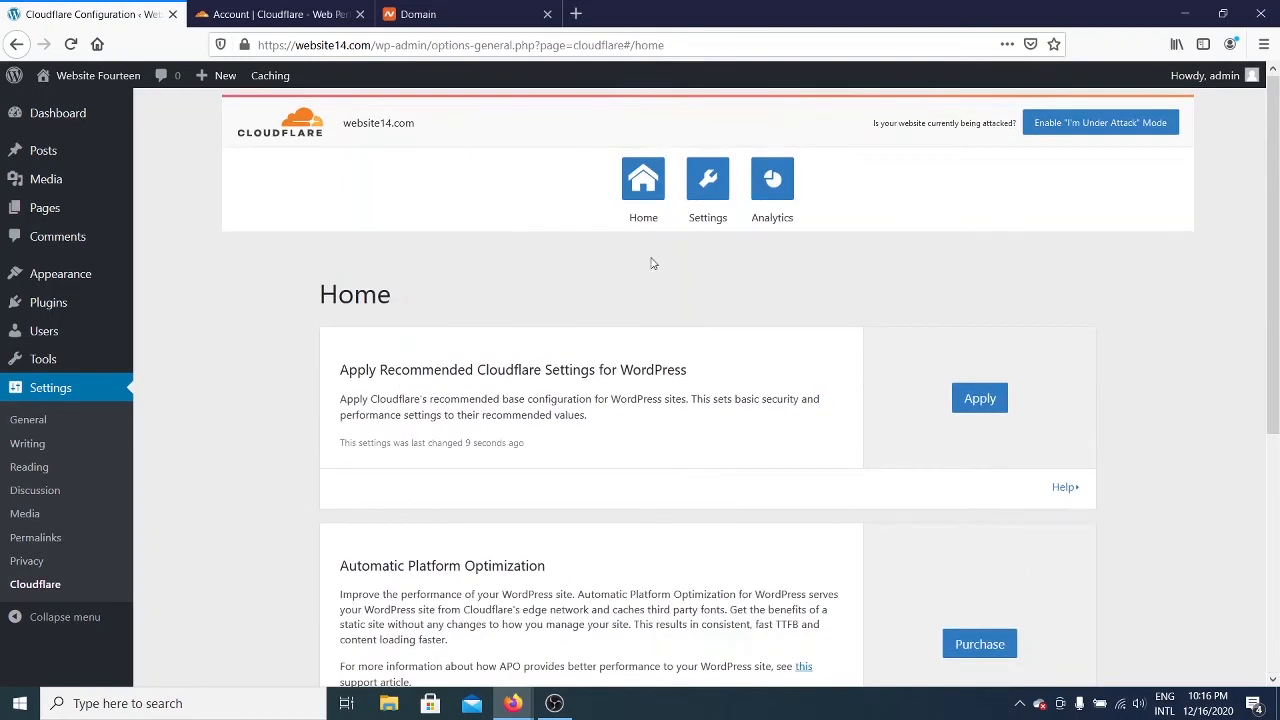
left_click(712, 190)
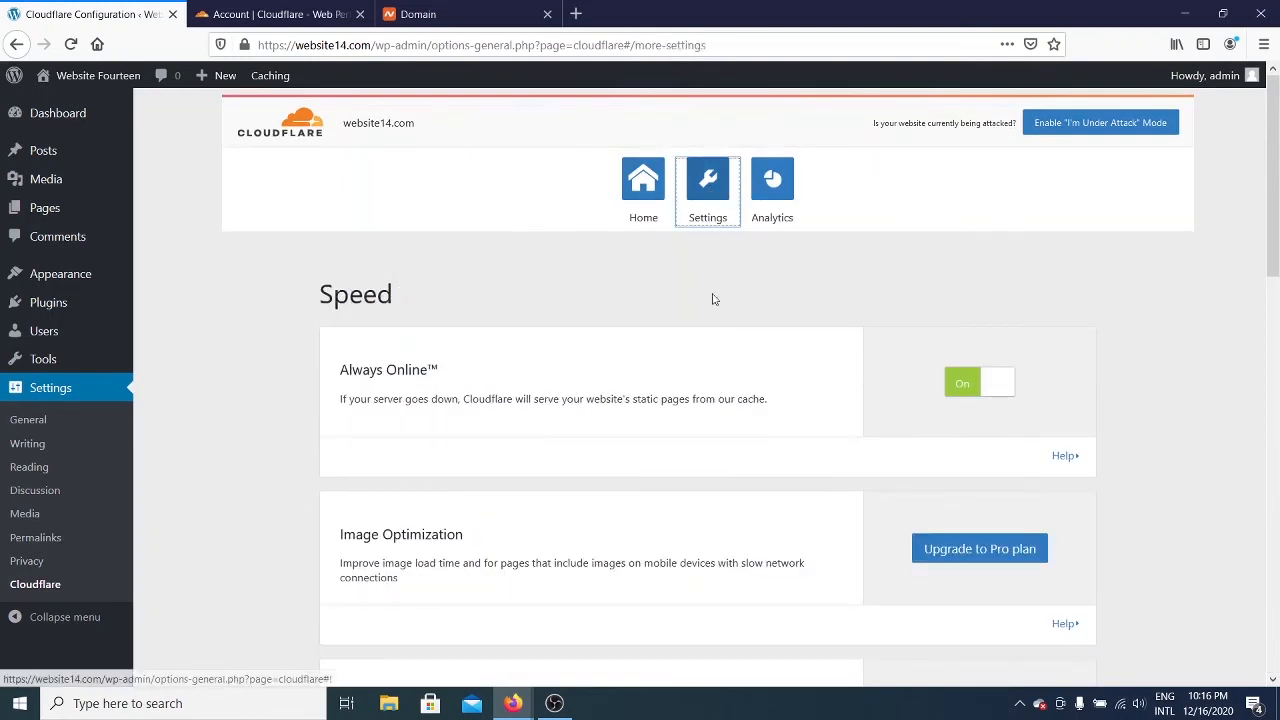
Step: Change the plugin's Security Level setting from Medium to High
scroll(707, 372, "down", 2)
scroll(708, 383, "down", 2)
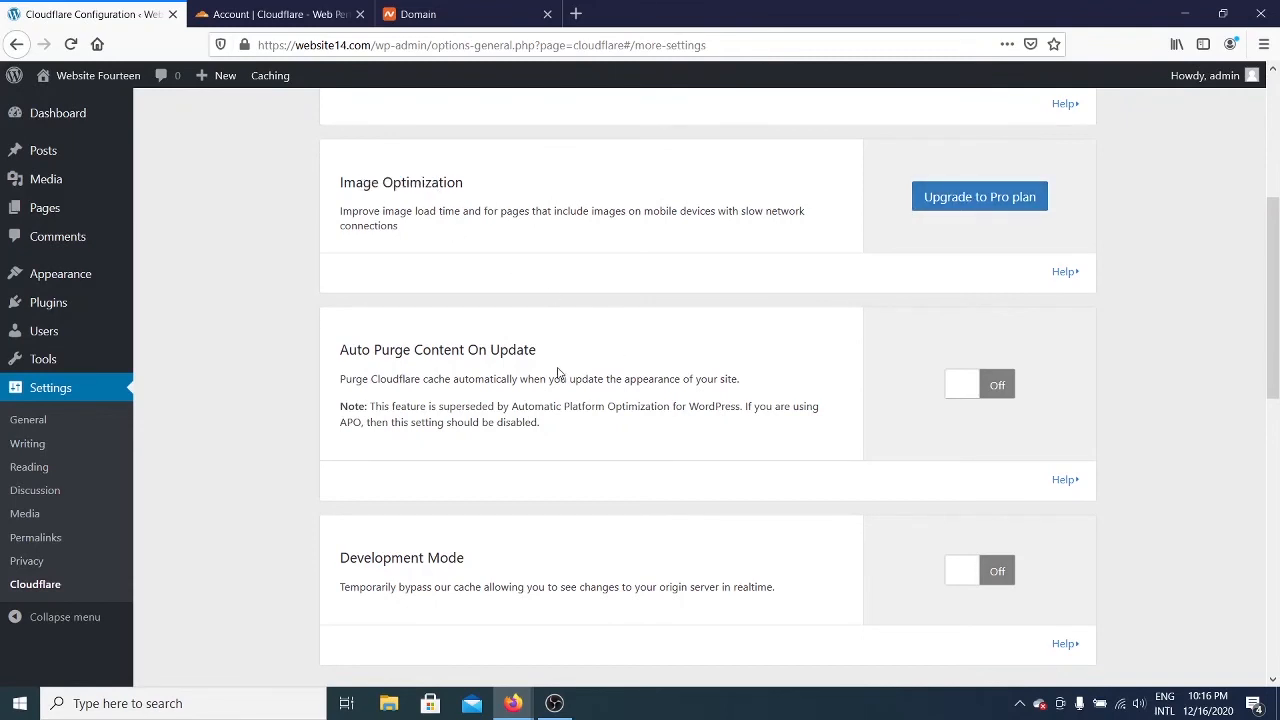
scroll(558, 373, "down", 3)
scroll(575, 383, "up", 4)
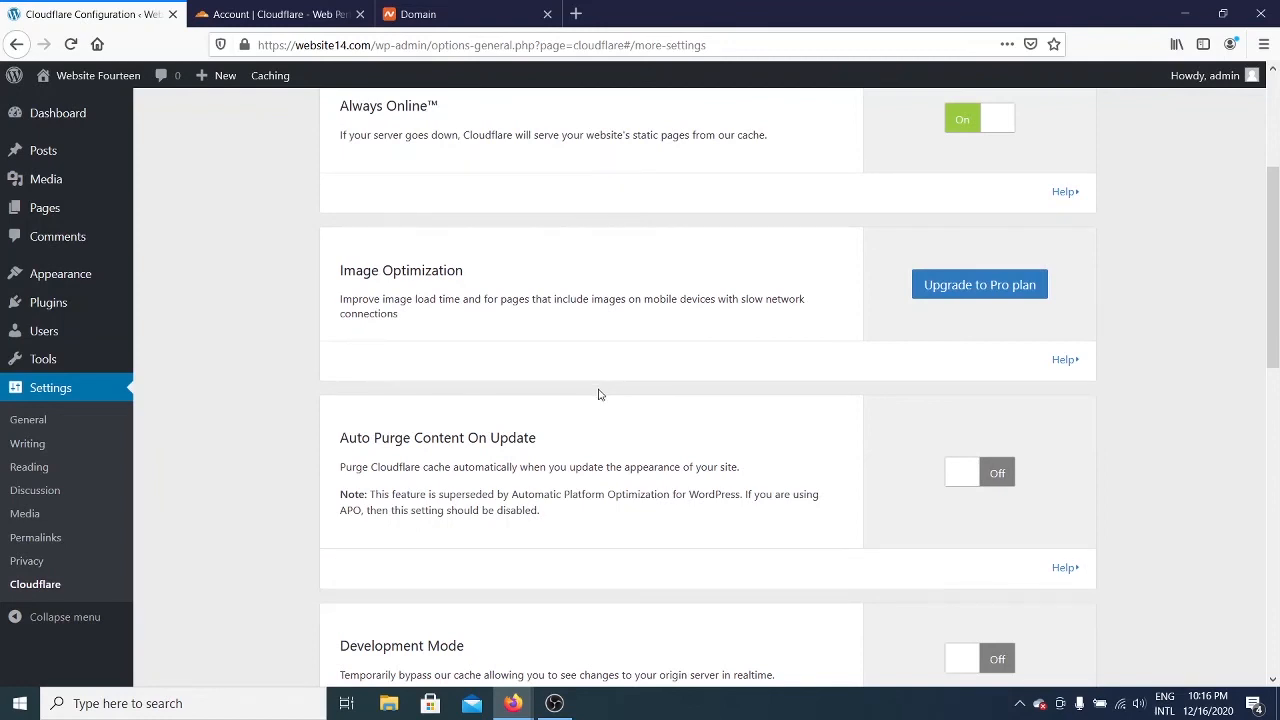
scroll(600, 394, "down", 3)
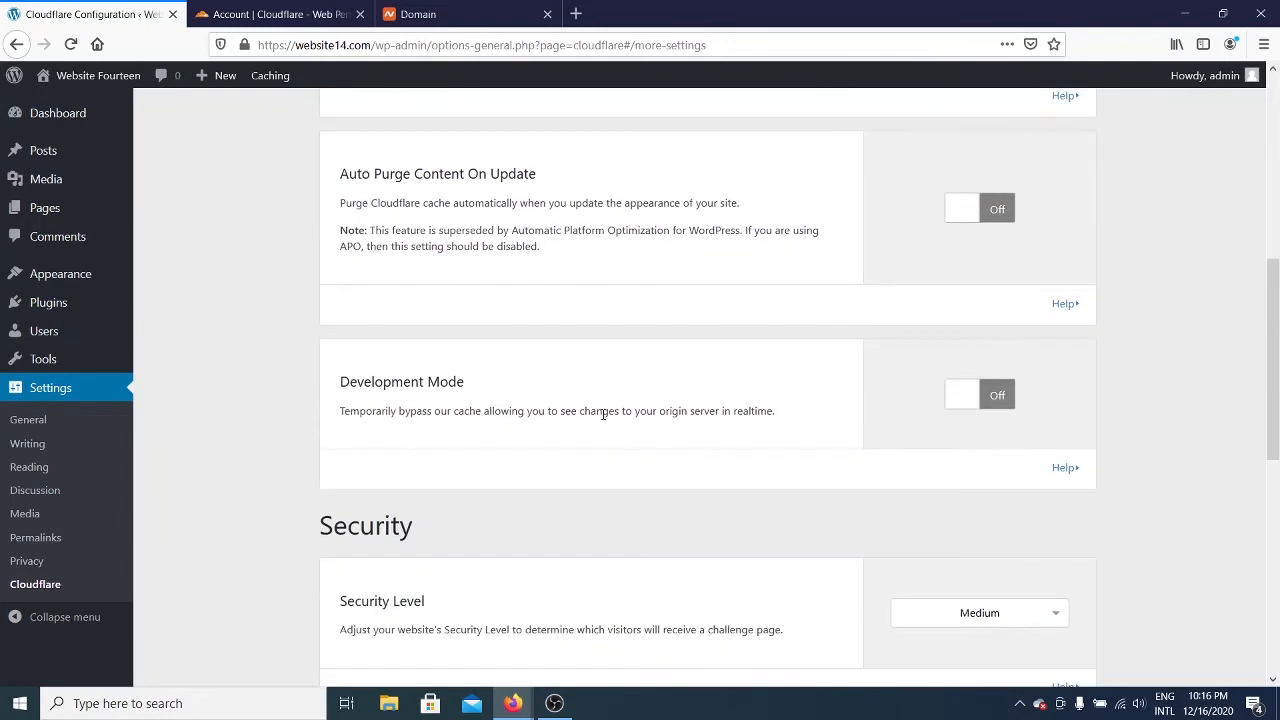
scroll(603, 413, "down", 3)
left_click(1022, 357)
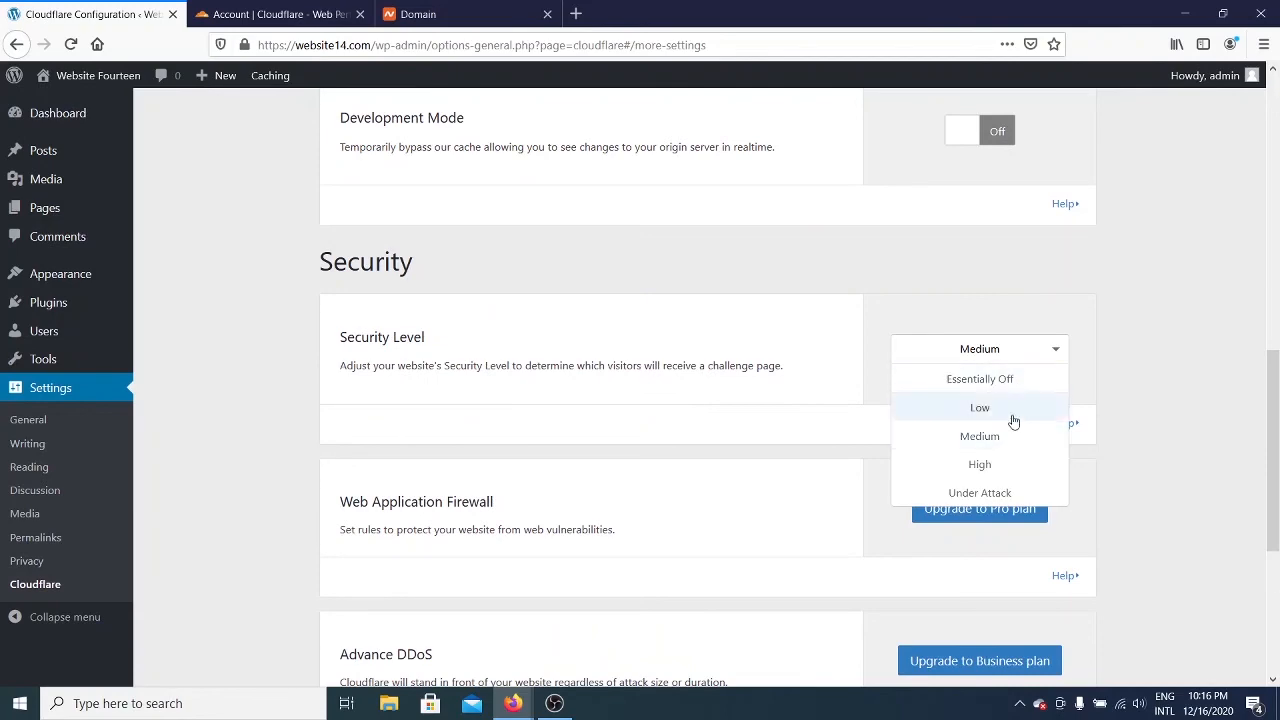
left_click(1000, 463)
scroll(740, 400, "down", 3)
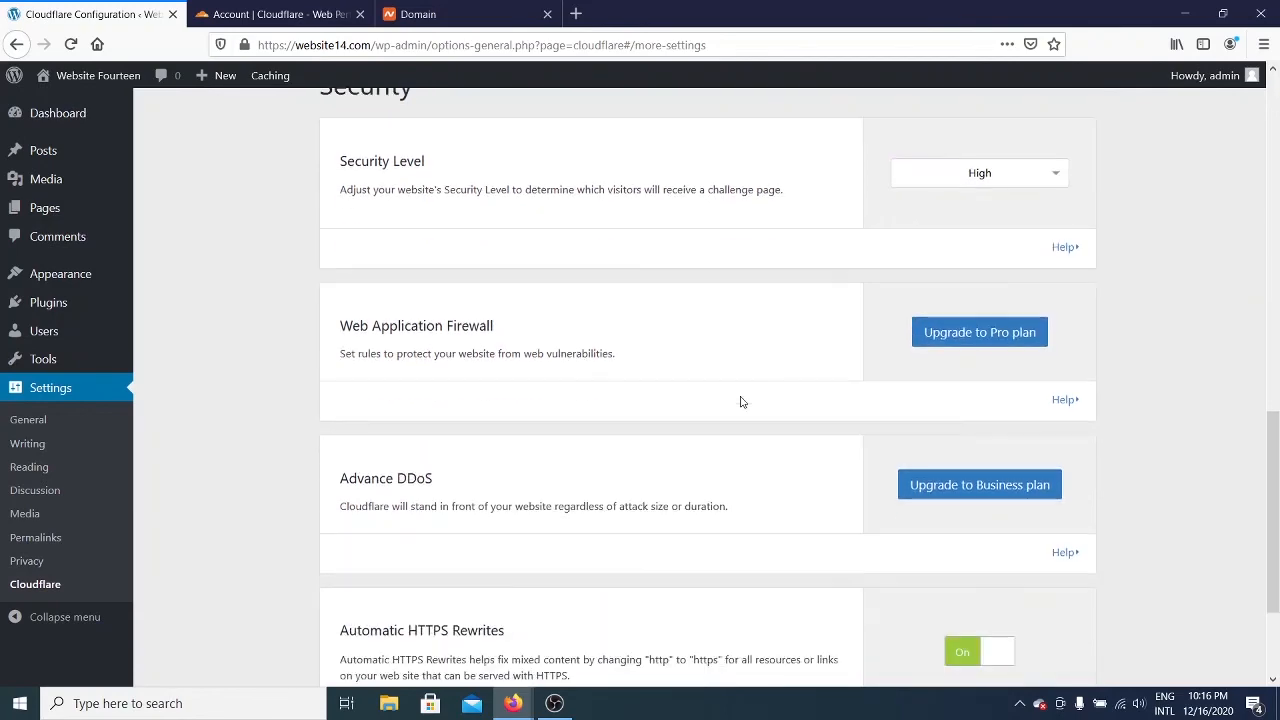
scroll(727, 466, "up", 10)
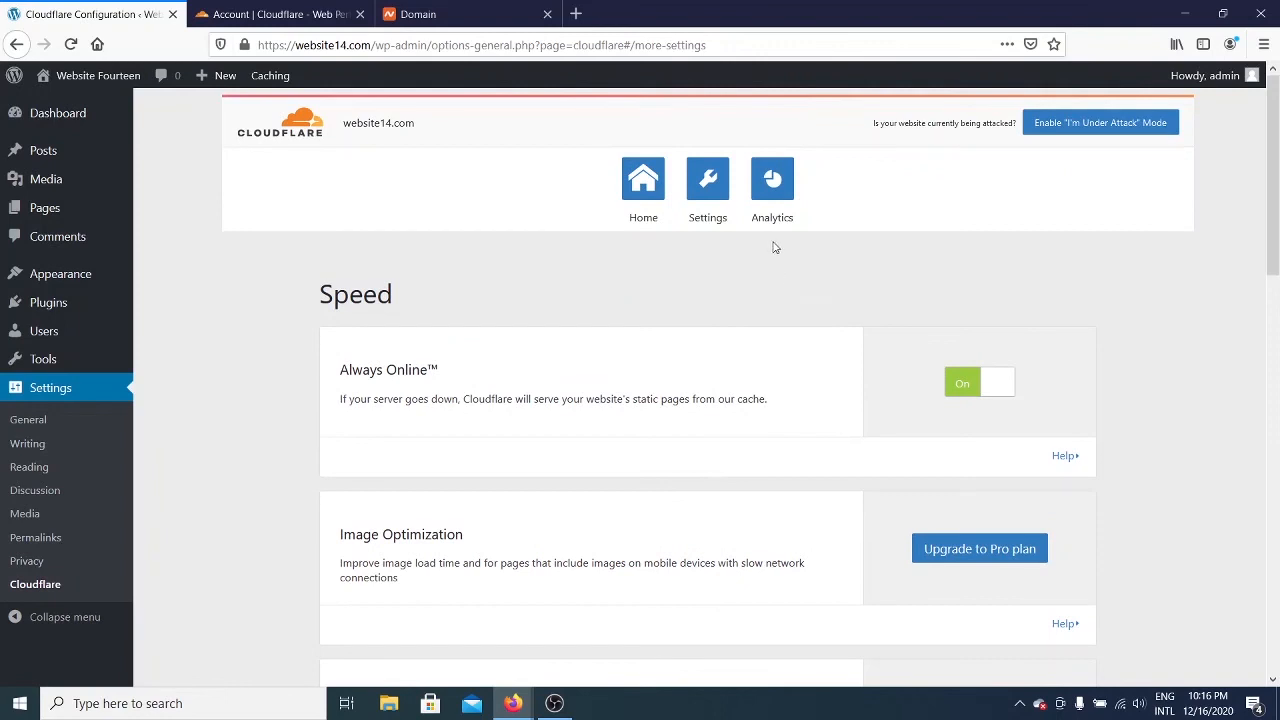
Step: Check the Bandwidth, Unique Visitors and Threats analytics charts, then return to the dashboard home
left_click(773, 200)
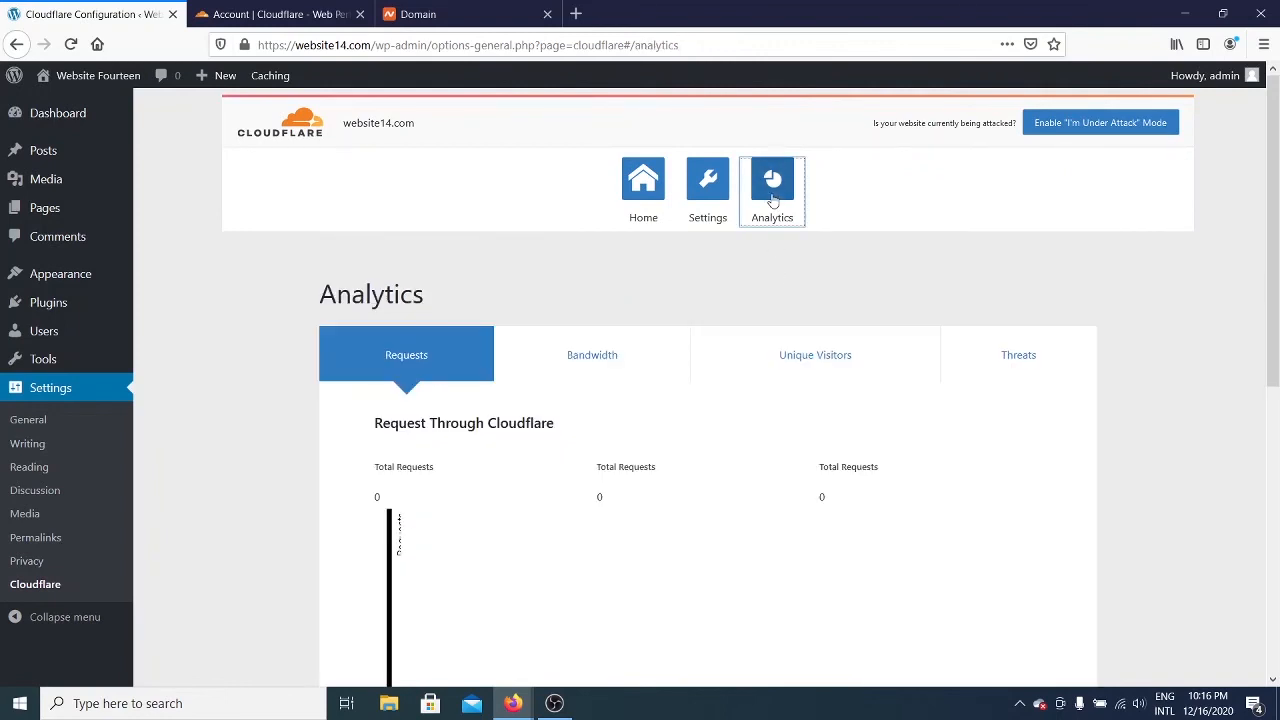
scroll(776, 298, "down", 5)
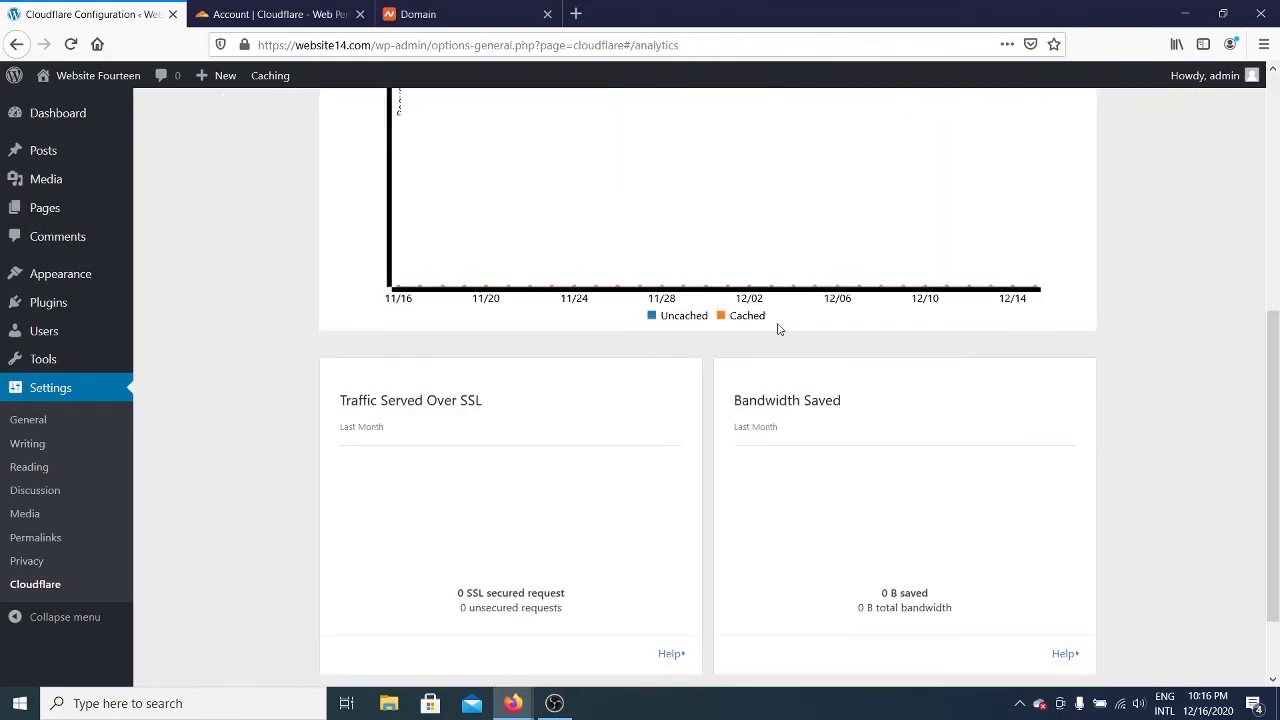
scroll(779, 329, "up", 4)
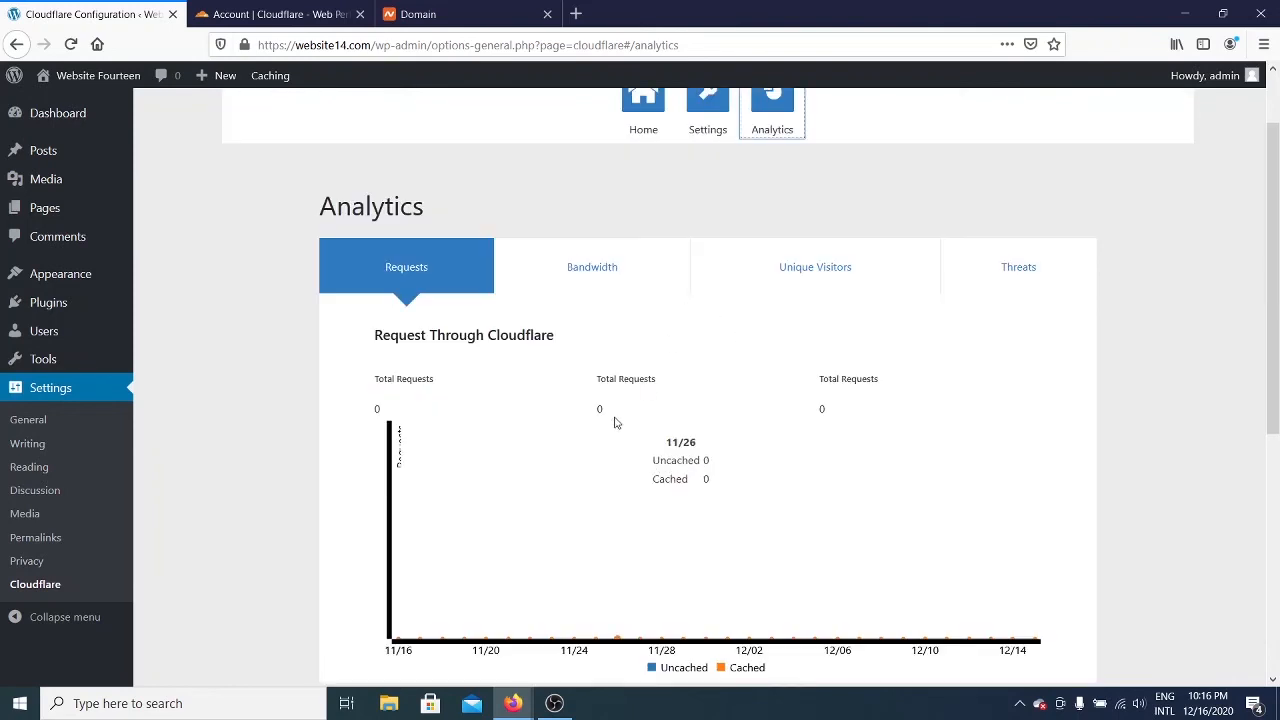
left_click(614, 289)
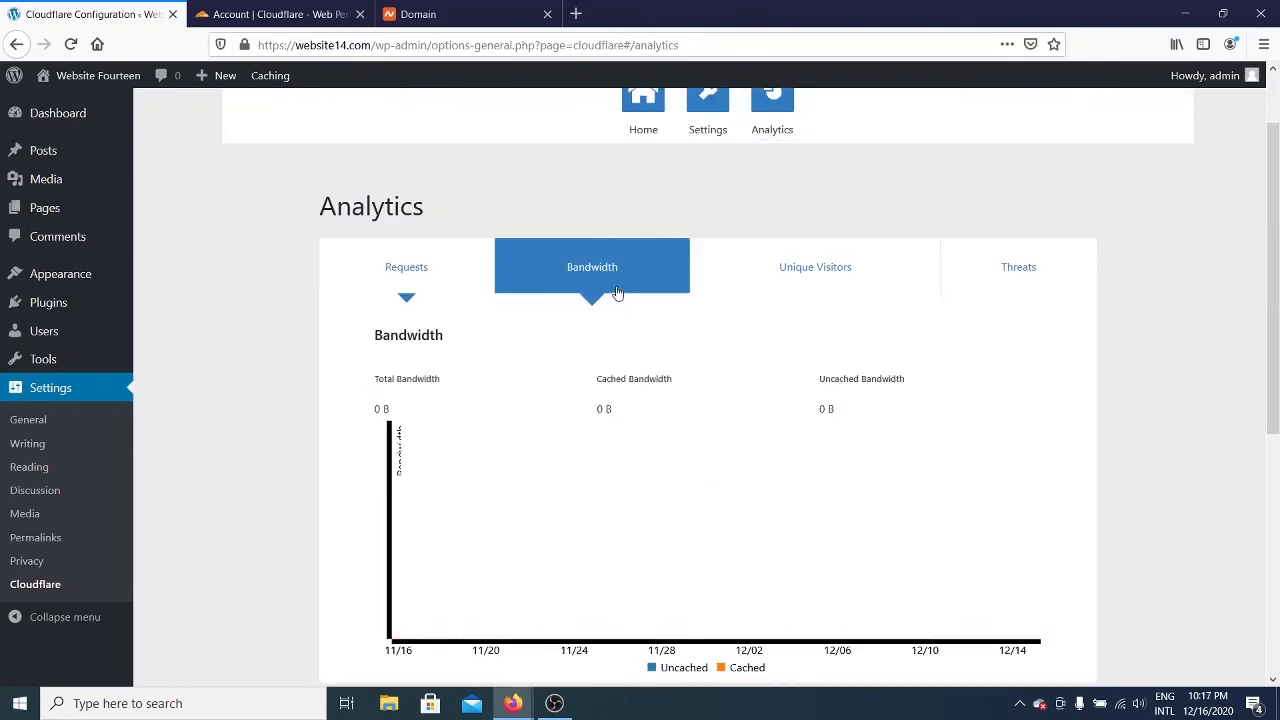
left_click(747, 275)
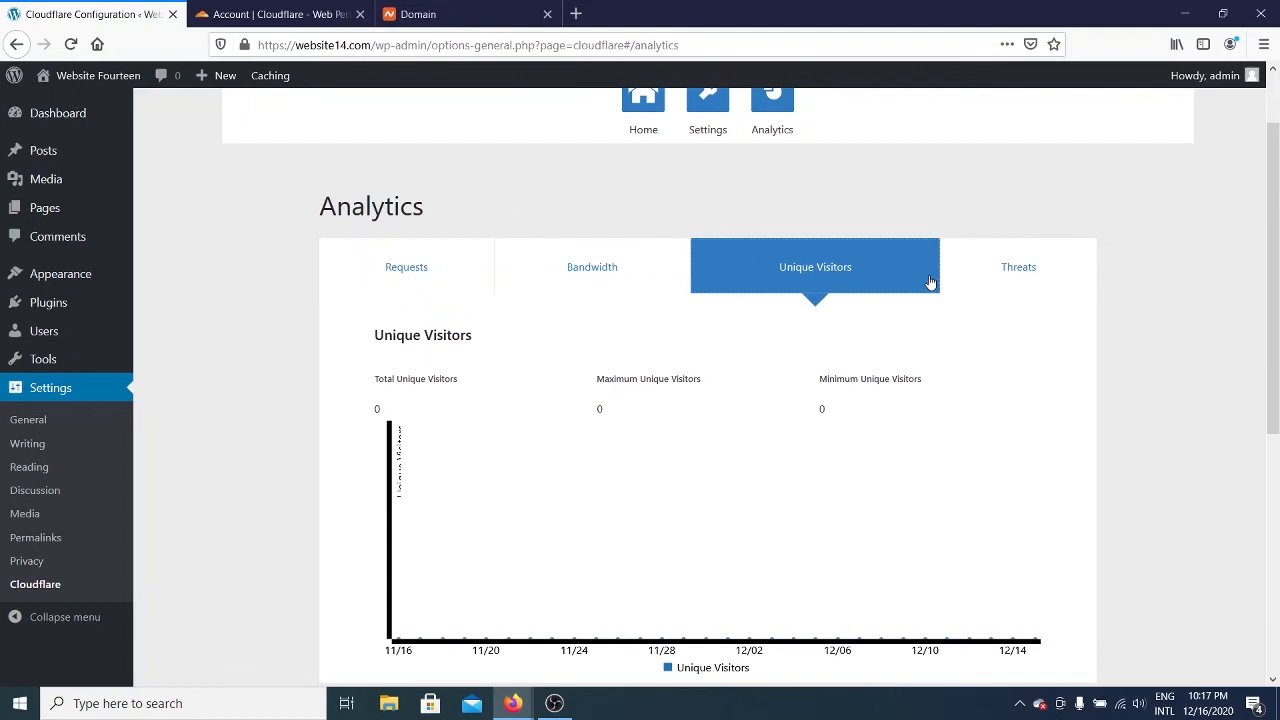
left_click(990, 273)
scroll(510, 302, "down", 5)
scroll(563, 383, "up", 6)
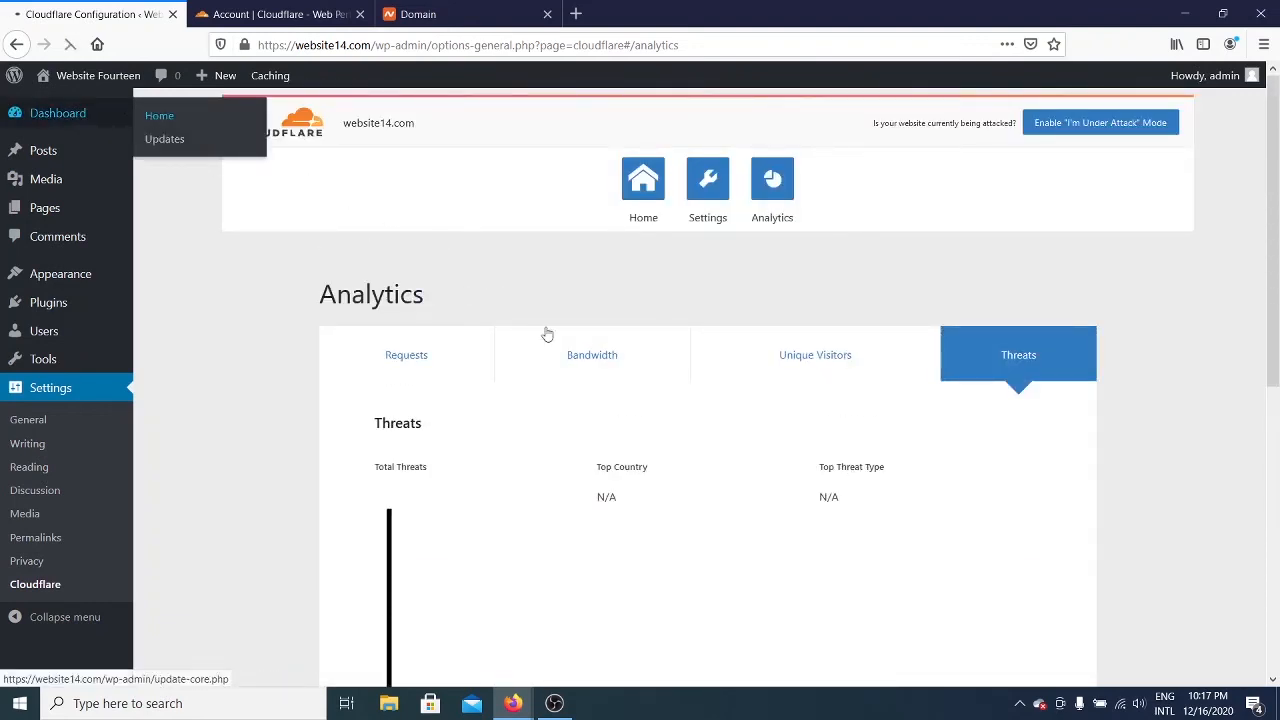
left_click(152, 114)
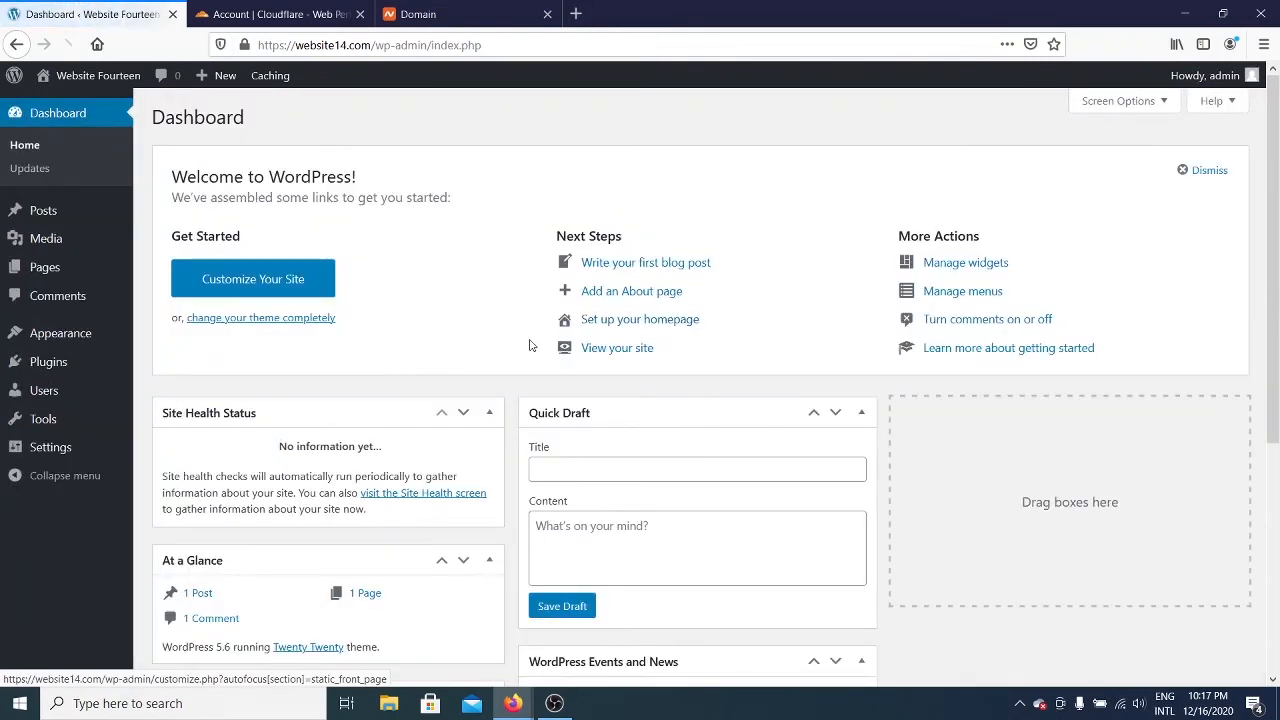